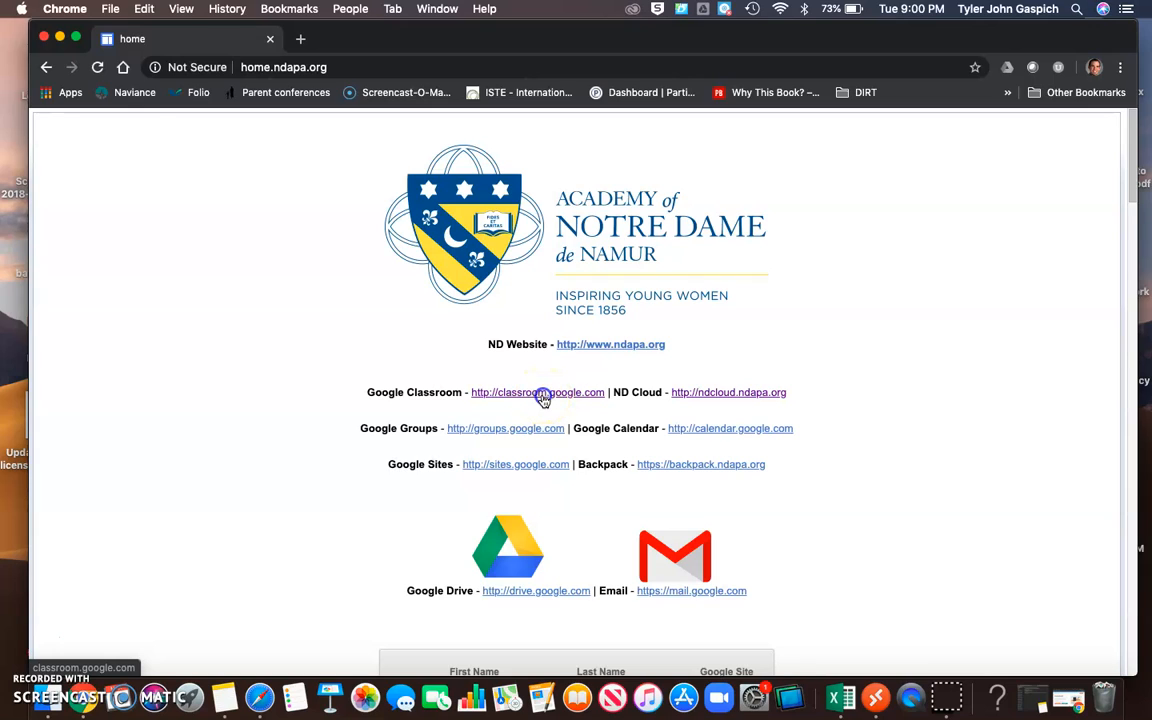
# Open Google Classroom from the school's home page and create a new class named "Period 8 Physics".
pyautogui.click(541, 393)
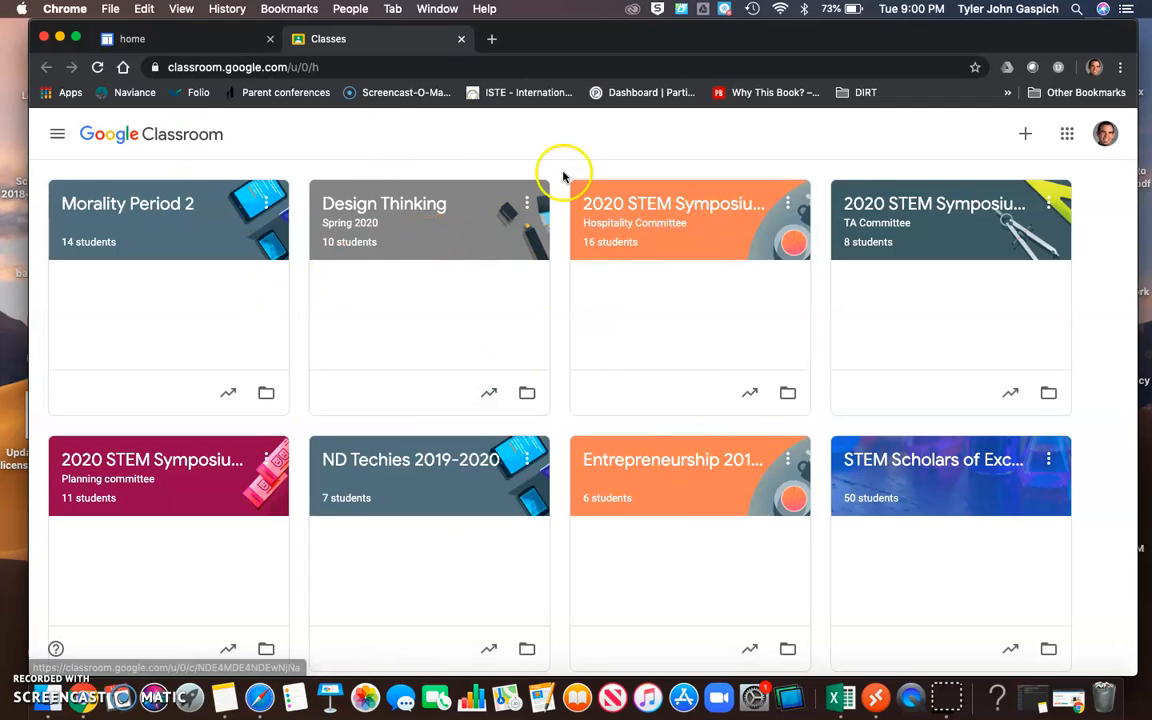
pyautogui.click(1029, 136)
pyautogui.click(998, 203)
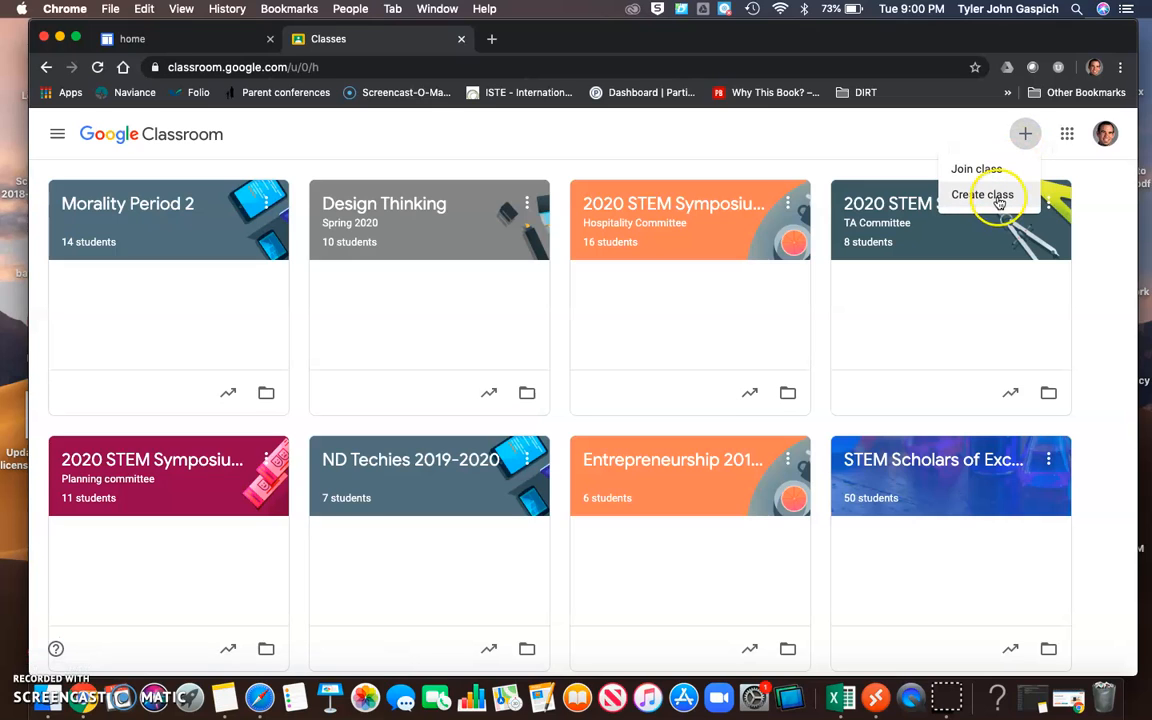
pyautogui.click(998, 201)
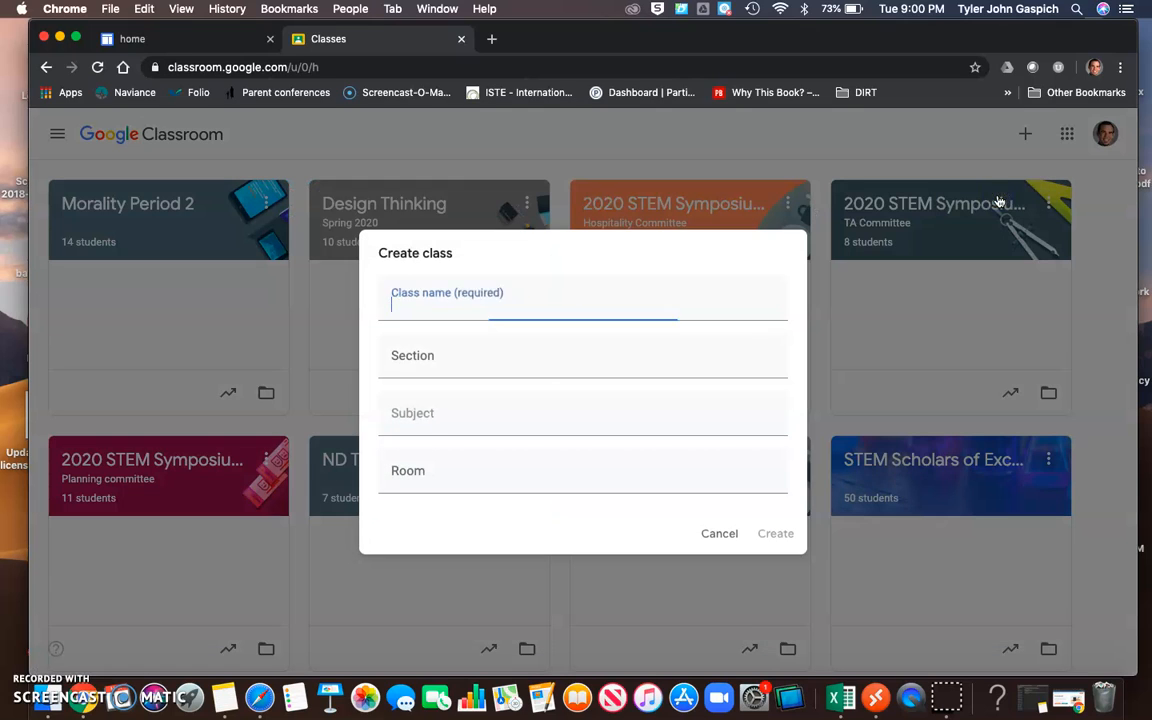
pyautogui.click(516, 303)
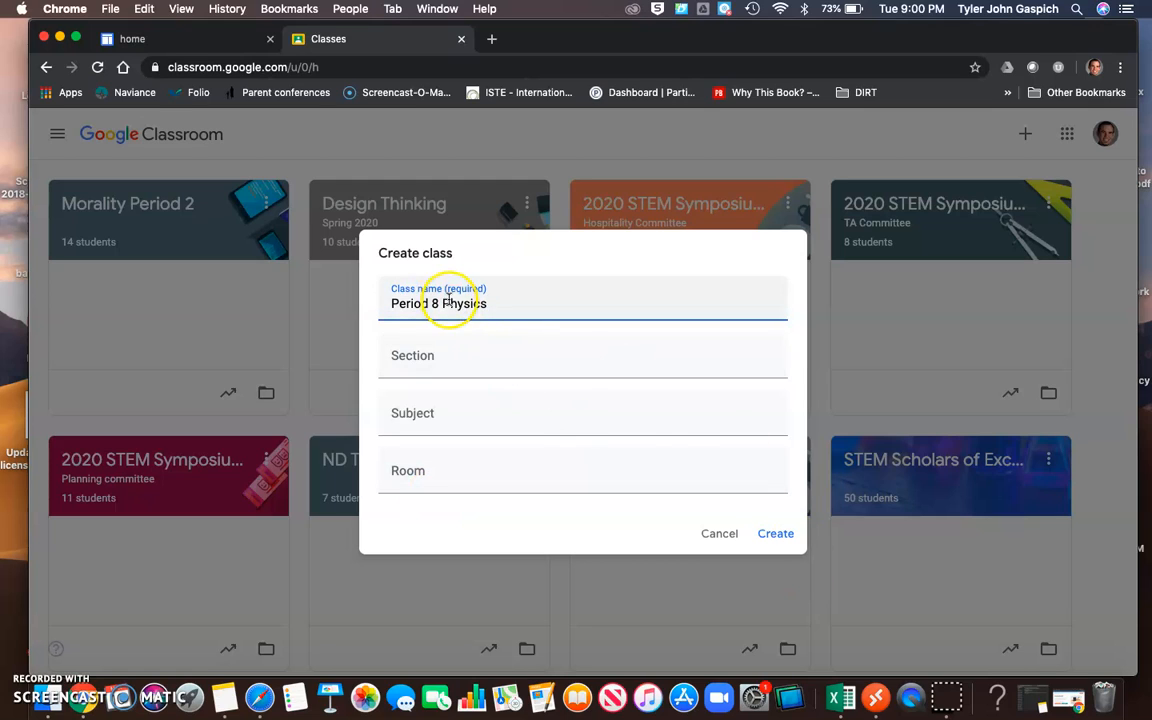
pyautogui.click(776, 535)
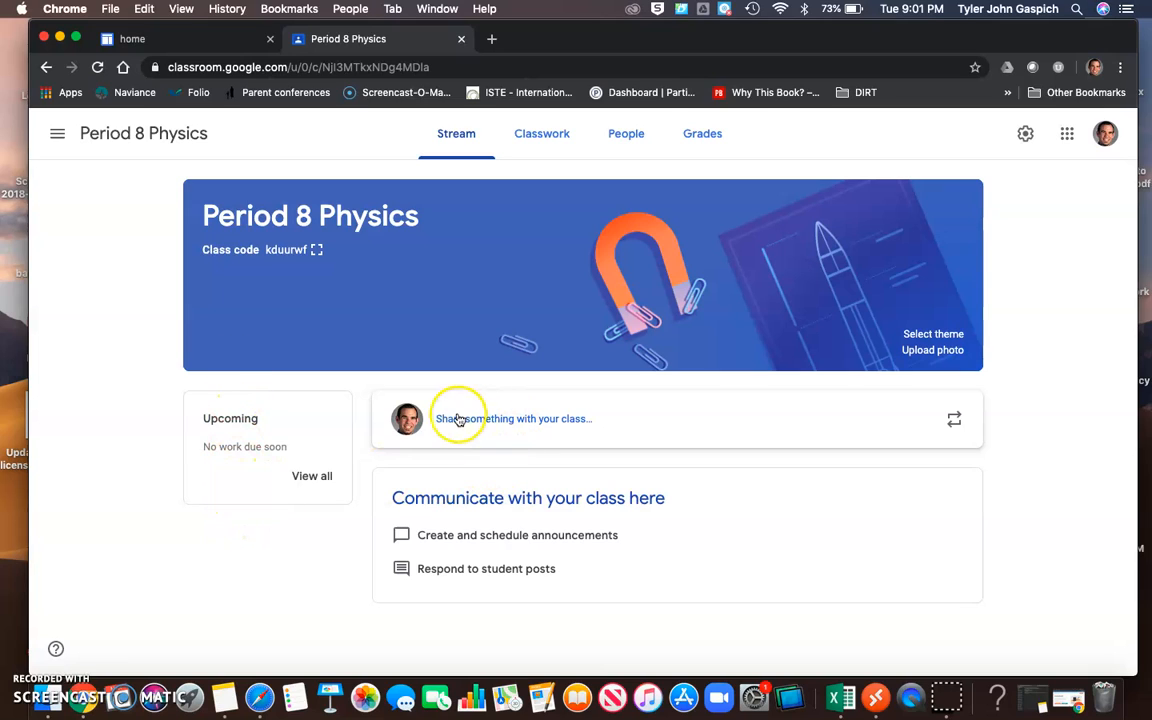
# Start a class announcement in the stream with the text "Hello and welcome to class".
pyautogui.click(494, 427)
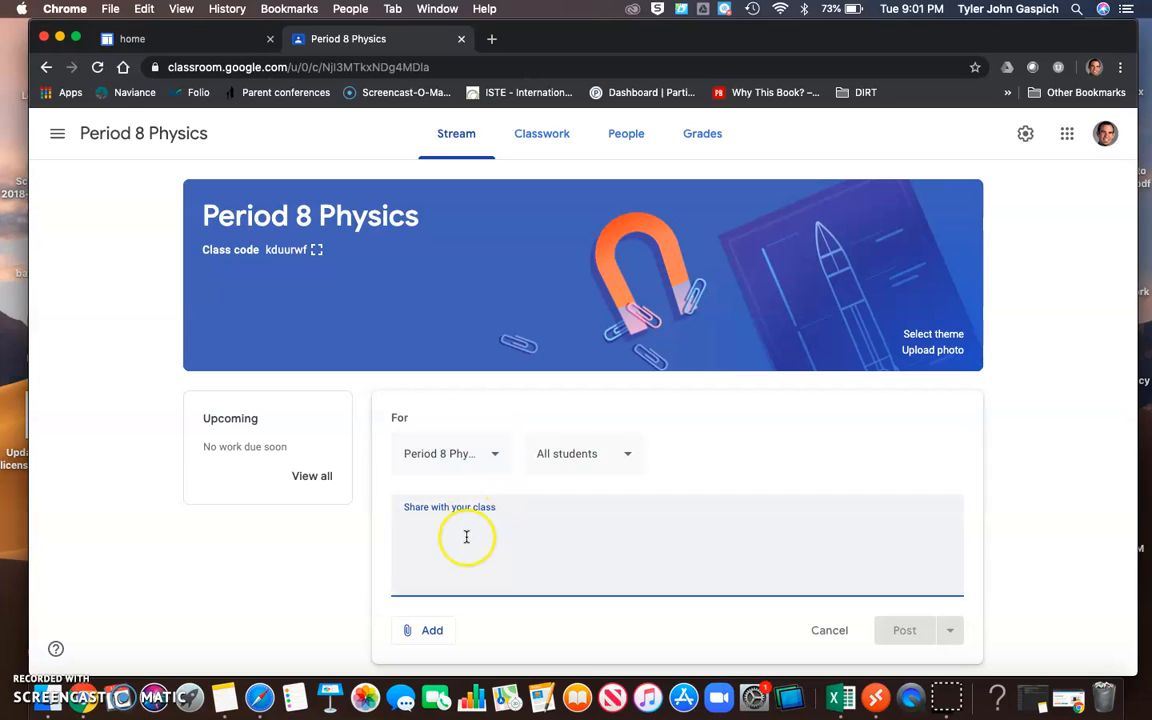
pyautogui.write('hello and welcome to clas')
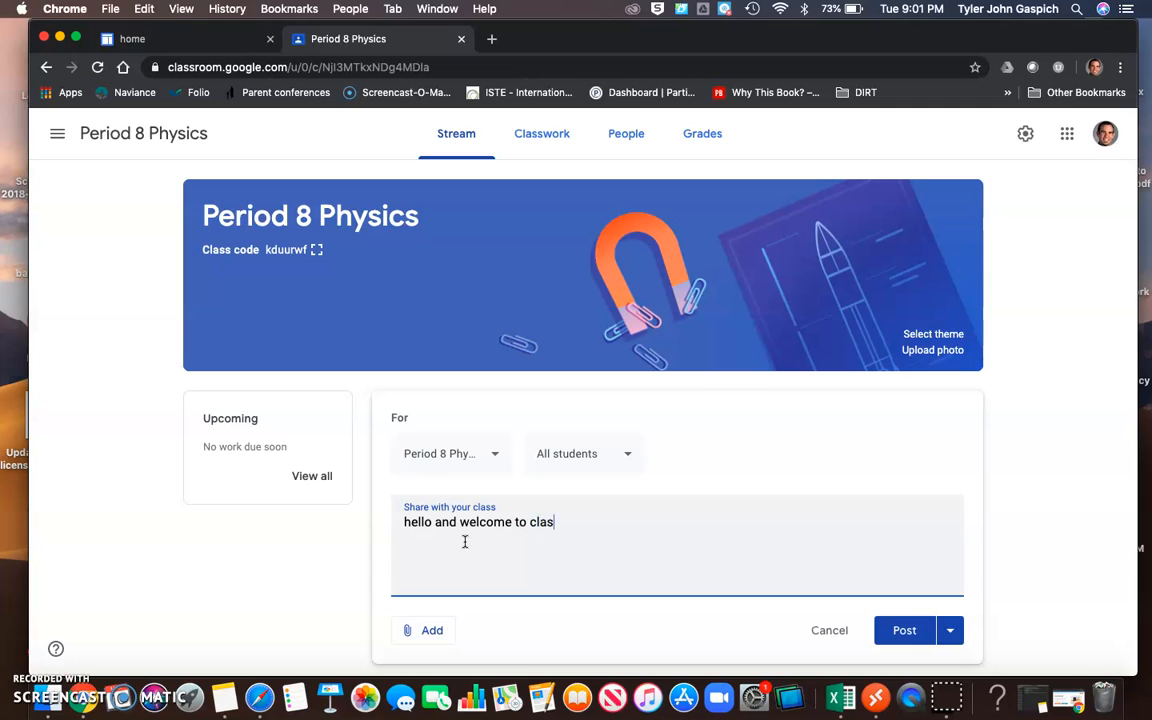
pyautogui.click(412, 521)
pyautogui.press('BackSpace')
pyautogui.write('H')
# Examine the student audience choices and the attachment types available for the announcement.
pyautogui.scroll(-1, 639, 503)
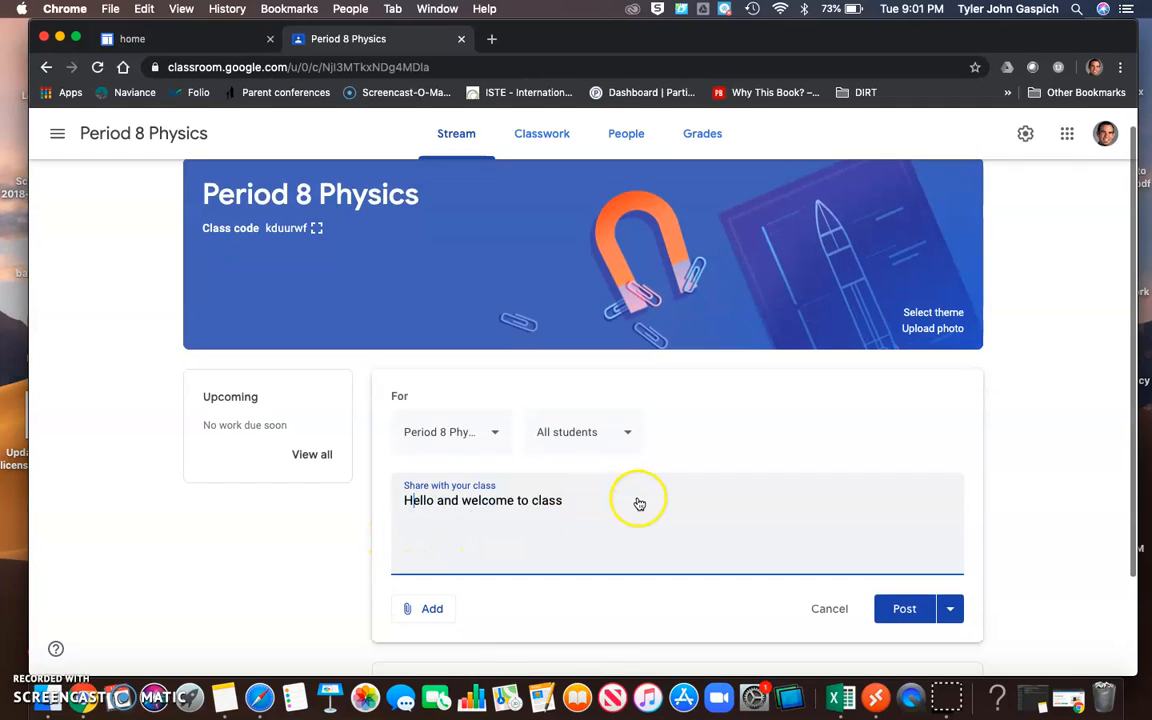
pyautogui.scroll(-2, 639, 503)
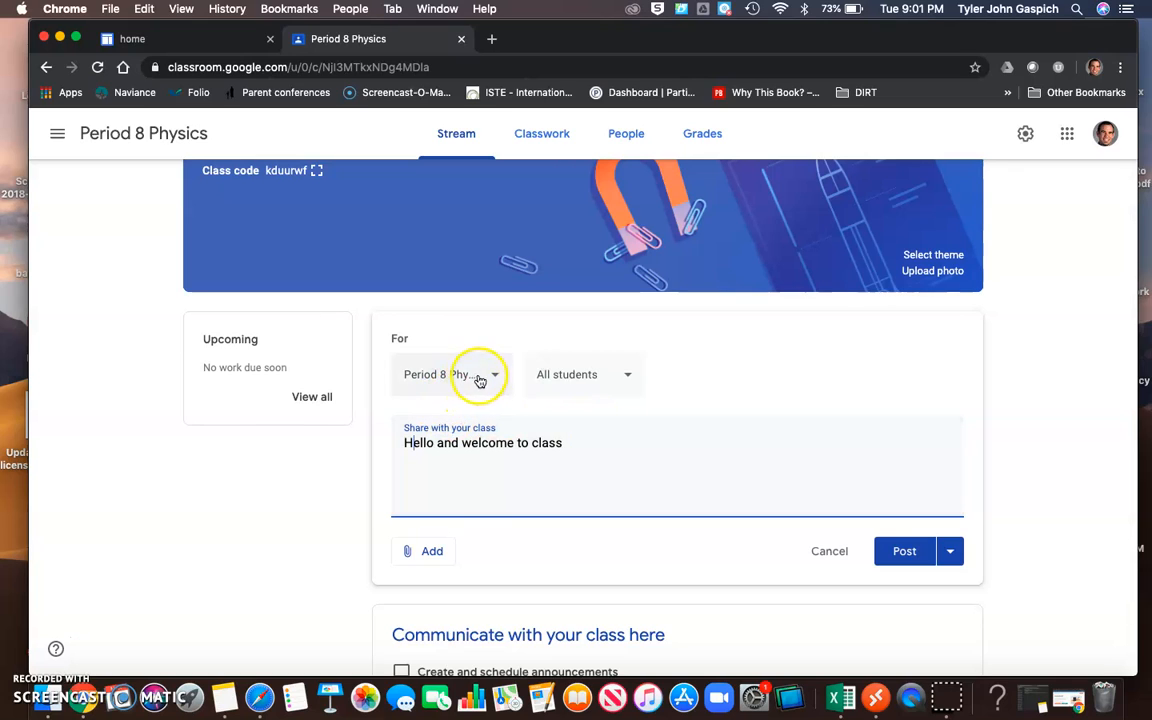
pyautogui.click(621, 376)
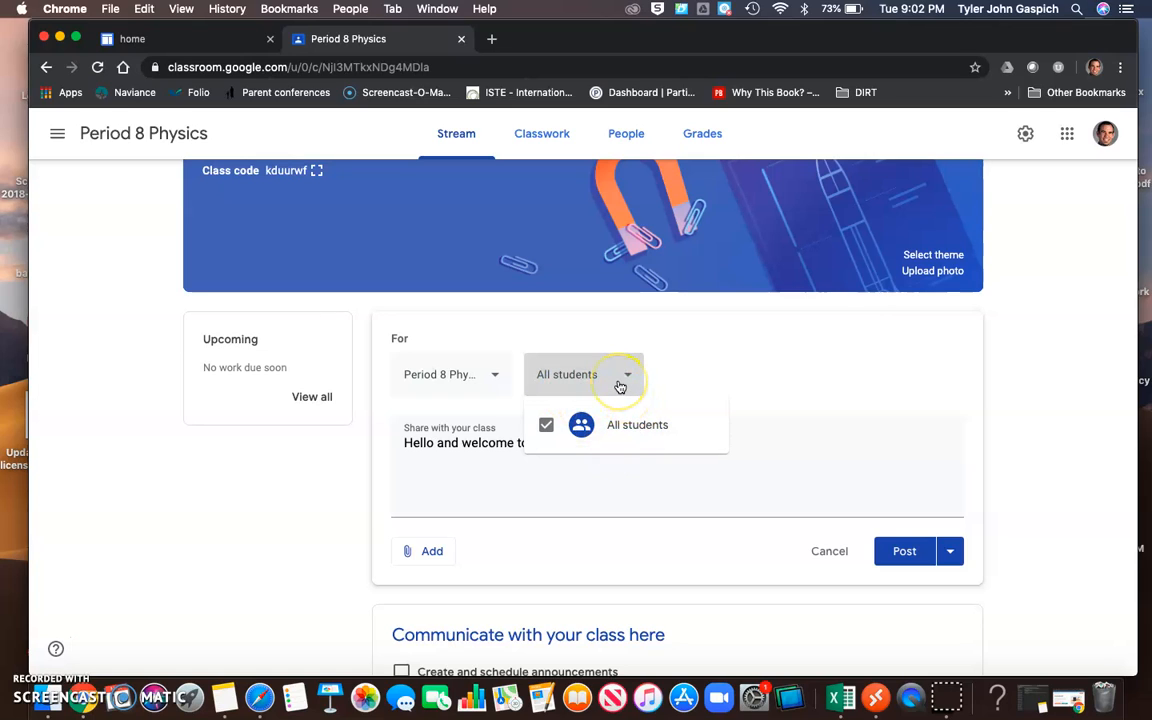
pyautogui.click(620, 386)
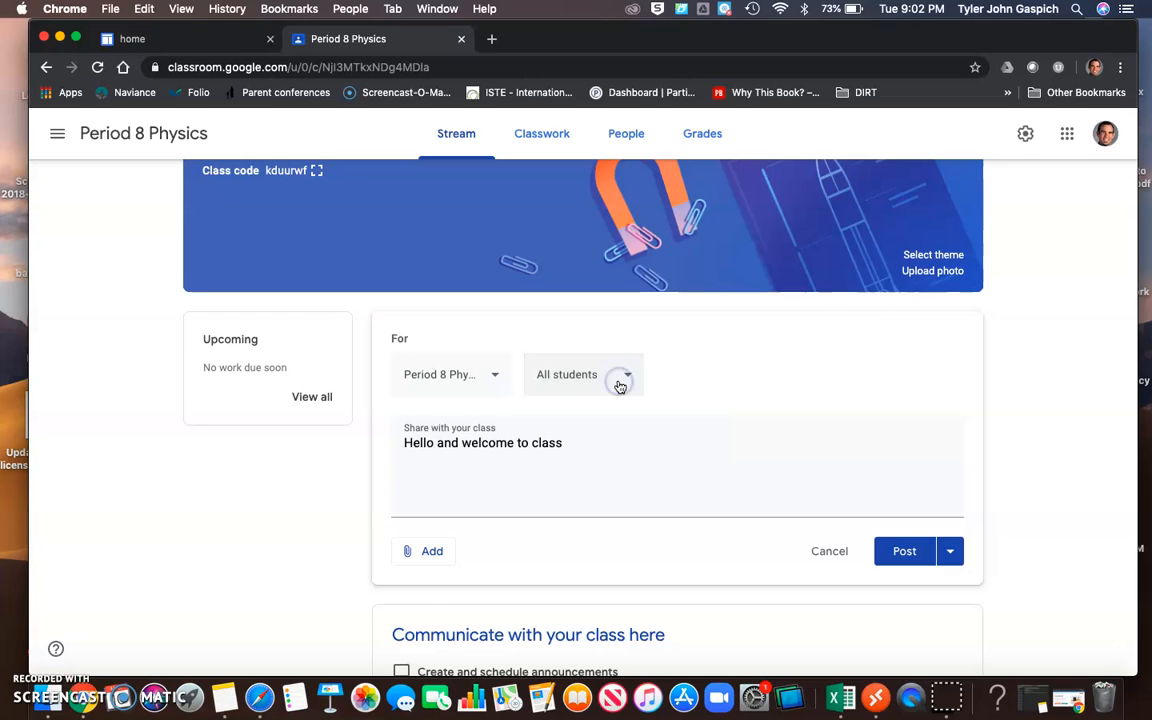
pyautogui.click(418, 550)
pyautogui.scroll(-2, 433, 535)
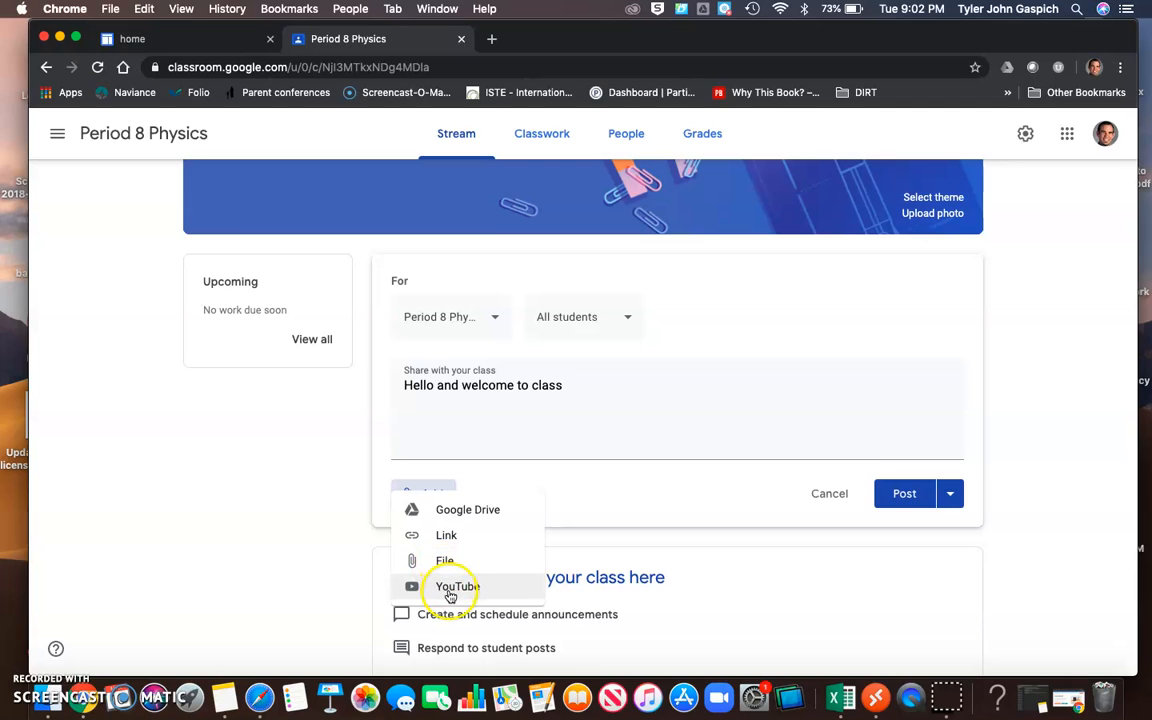
pyautogui.click(690, 500)
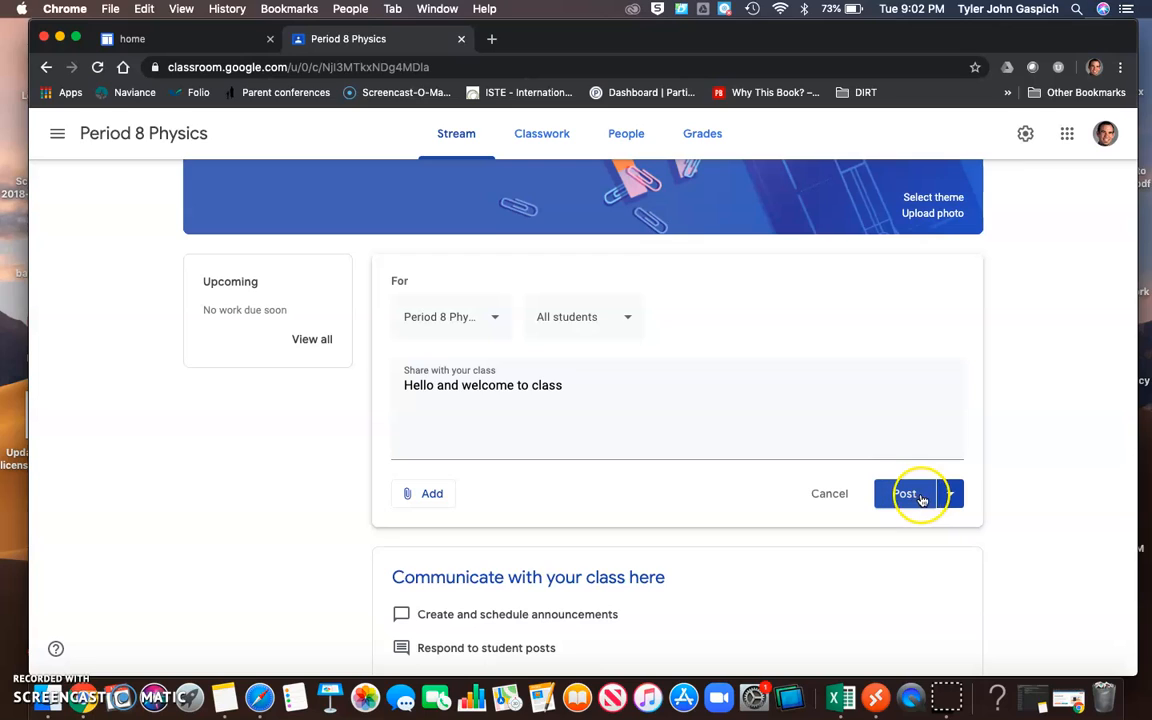
# Try to schedule the announcement for Mar 12, 2020.
pyautogui.click(956, 494)
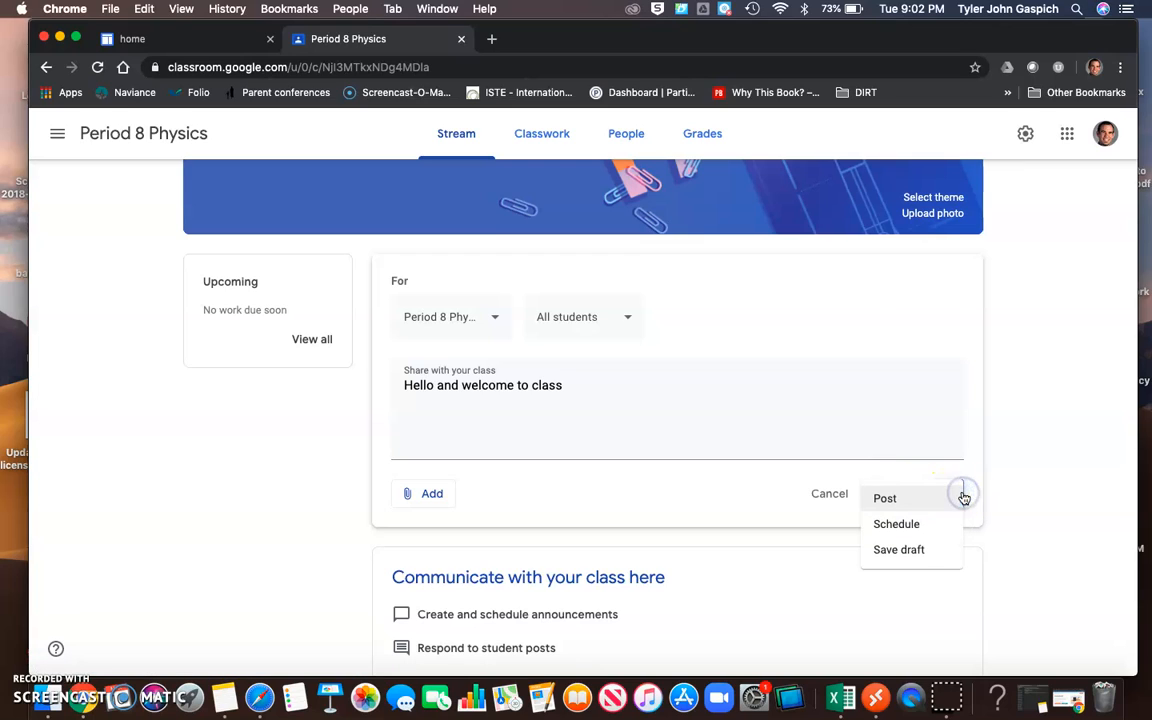
pyautogui.click(897, 525)
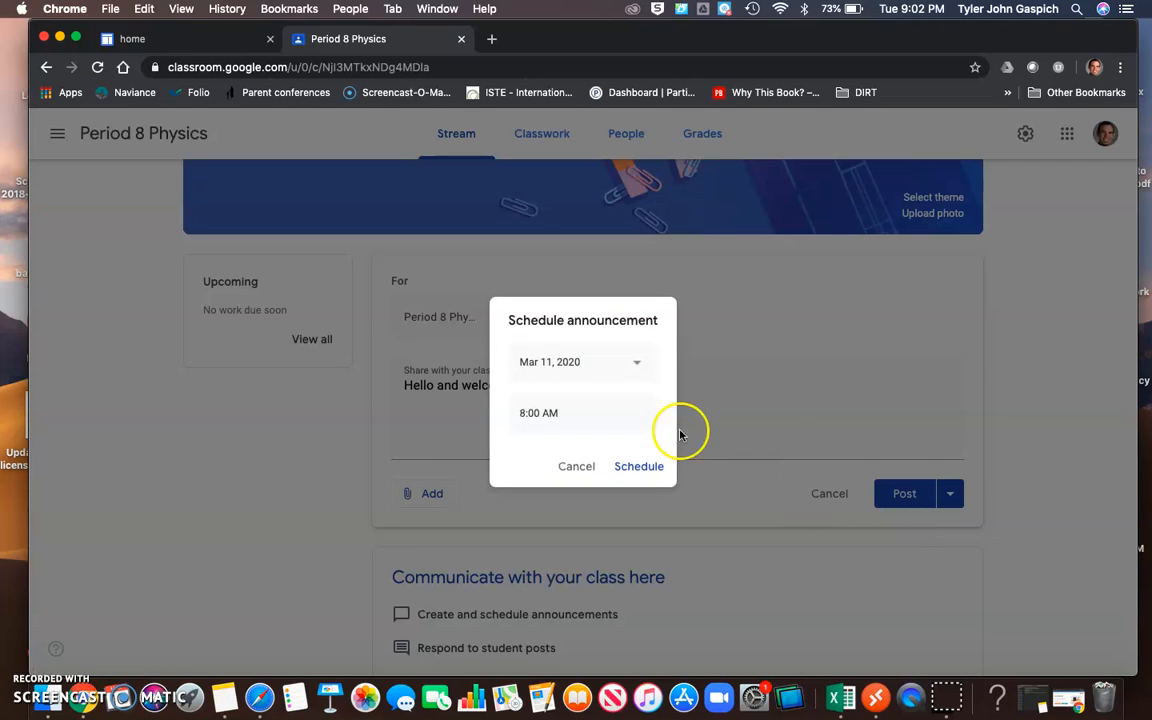
pyautogui.click(599, 365)
pyautogui.click(625, 466)
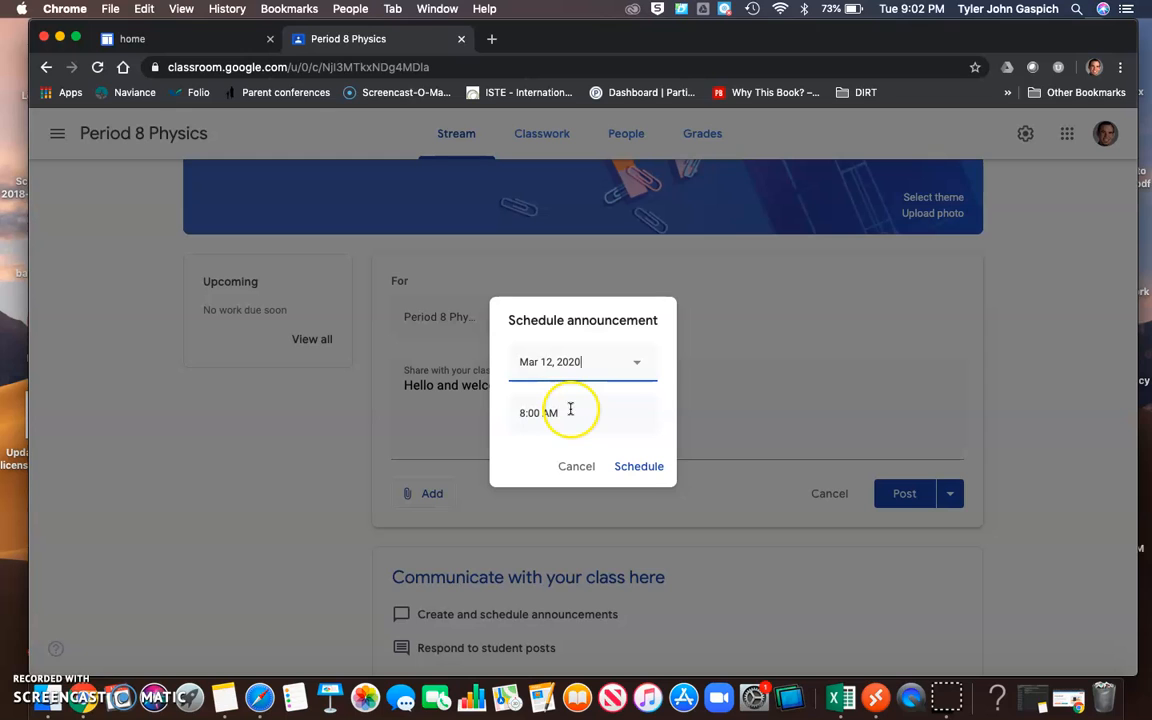
pyautogui.click(573, 467)
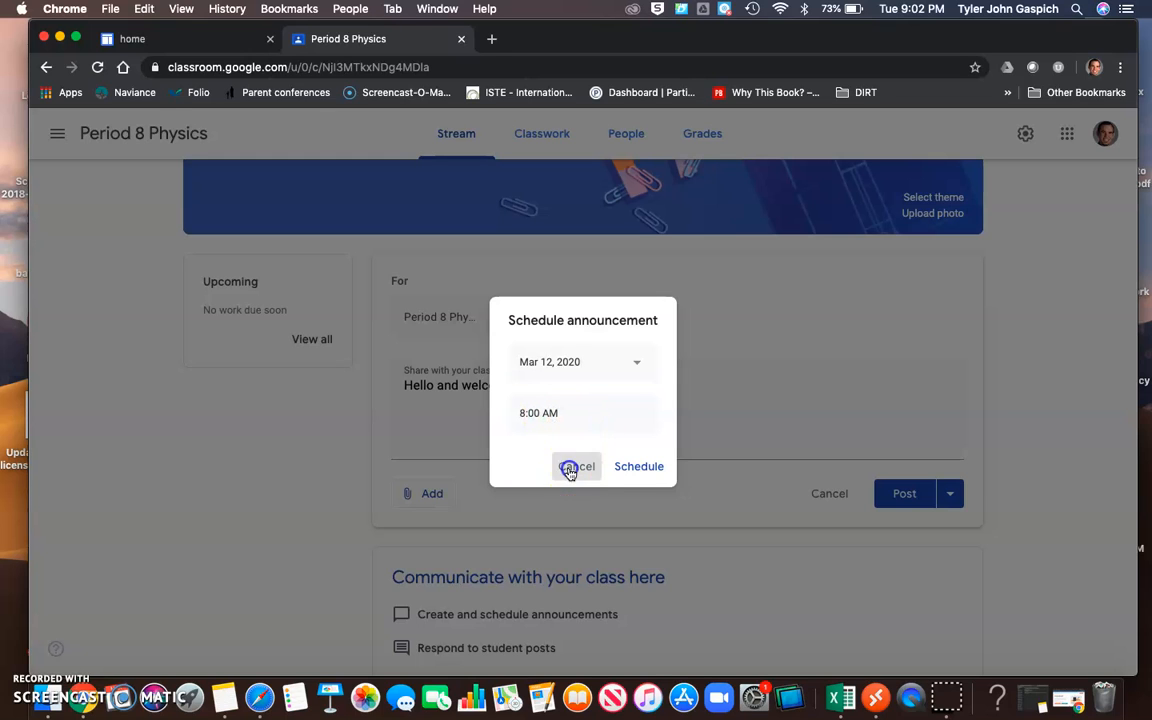
pyautogui.scroll(-1, 448, 488)
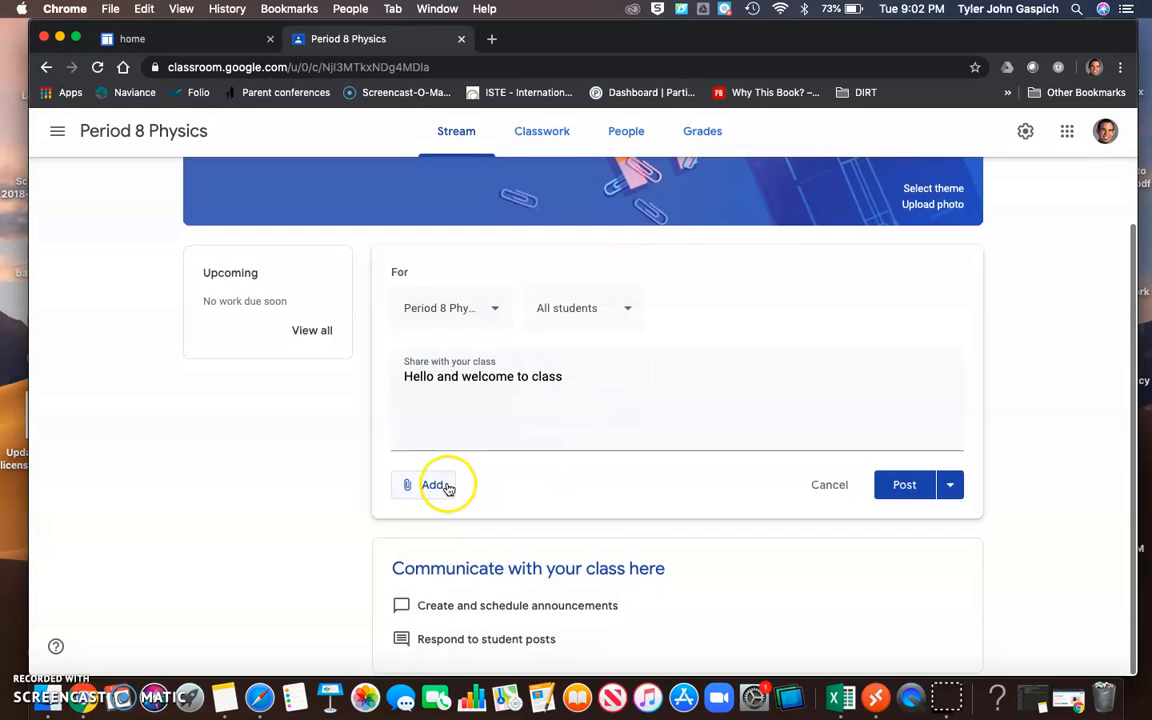
pyautogui.scroll(3, 319, 453)
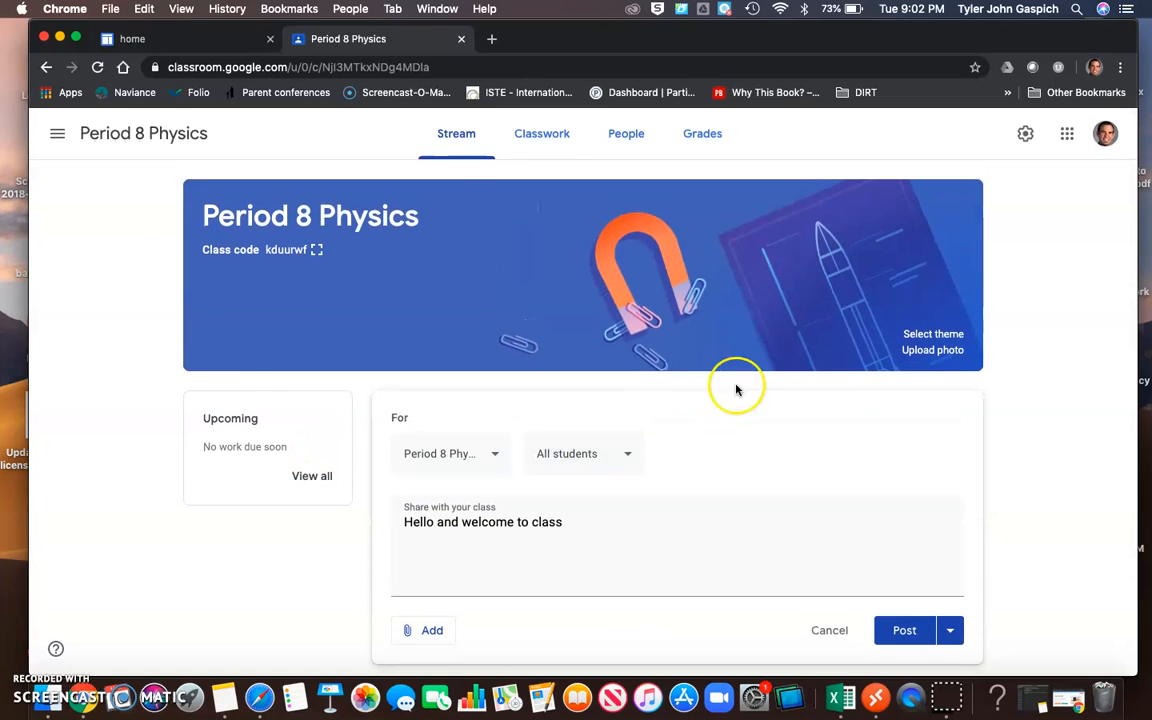
pyautogui.scroll(-1, 506, 500)
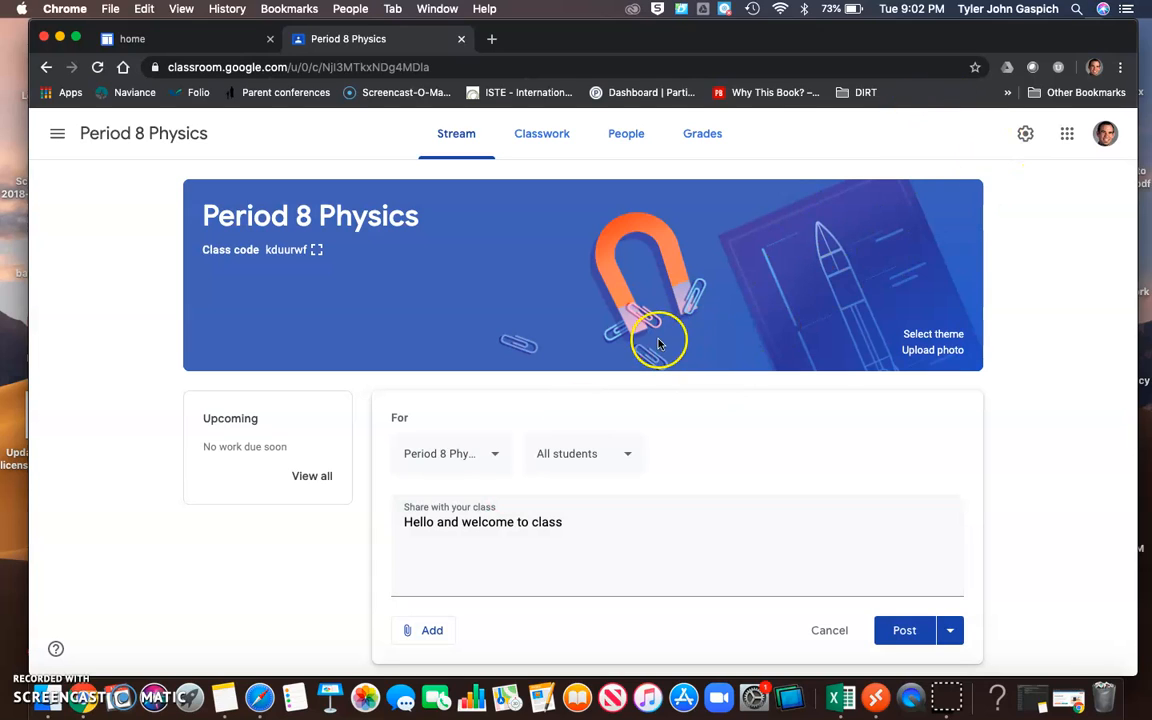
# Open the class settings and examine the stream permission choices for student posts and comments.
pyautogui.click(1025, 133)
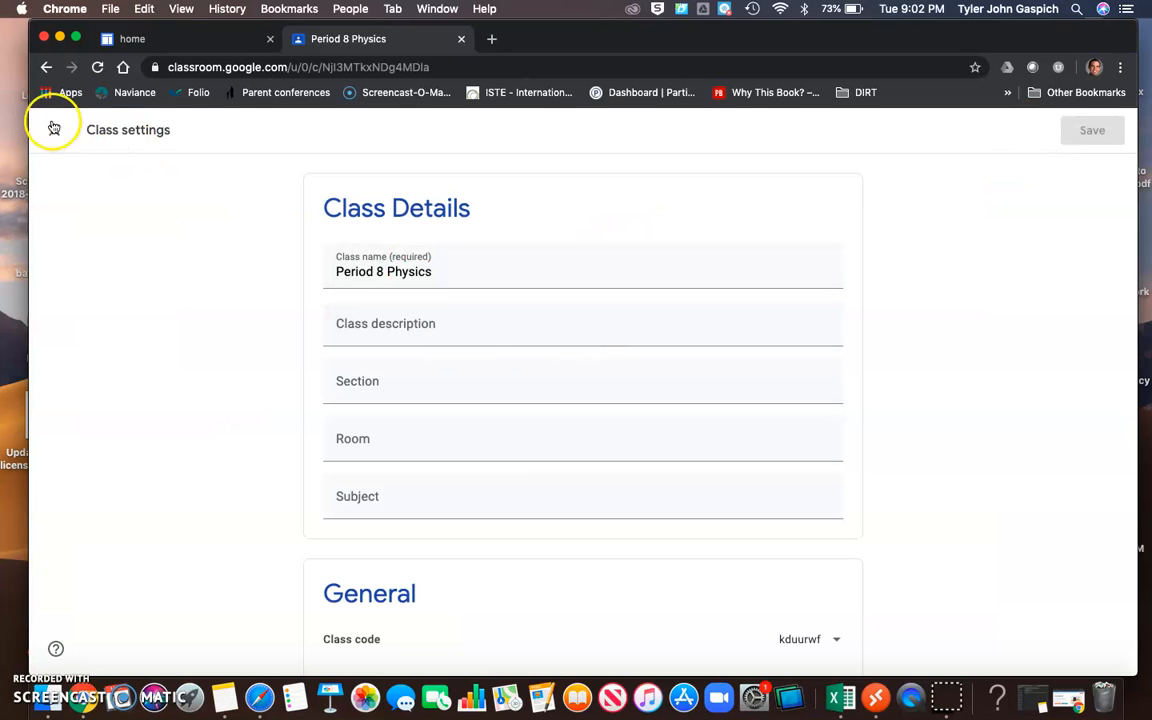
pyautogui.click(54, 128)
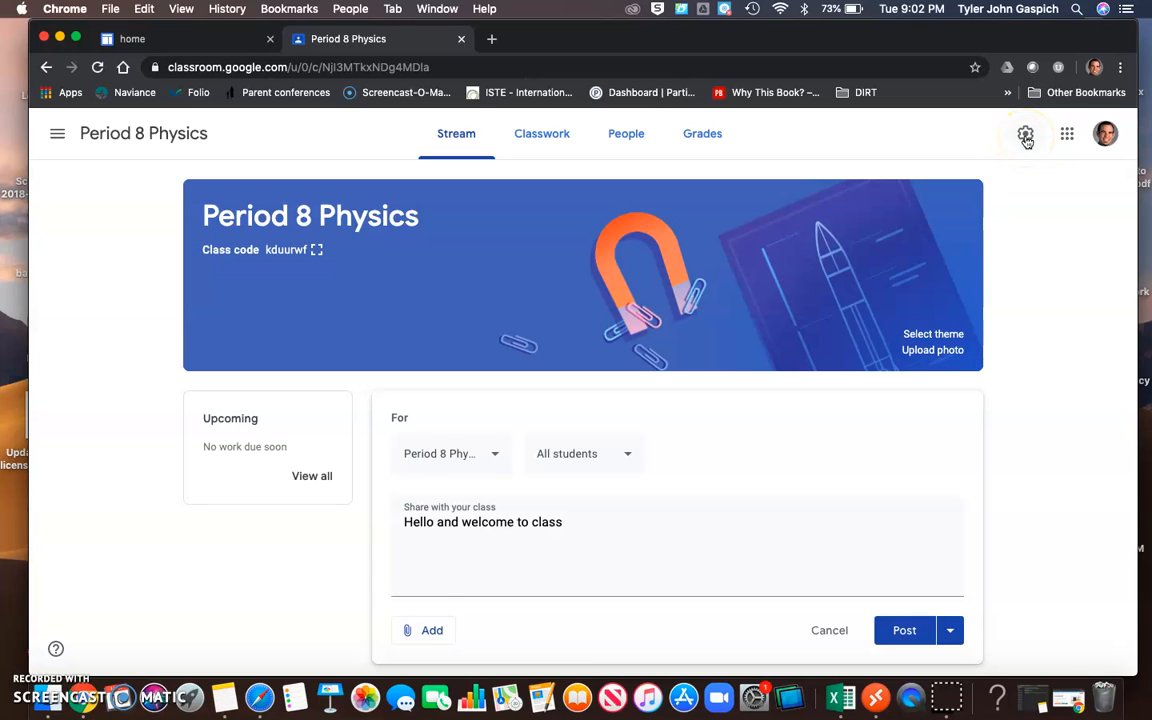
pyautogui.click(1025, 136)
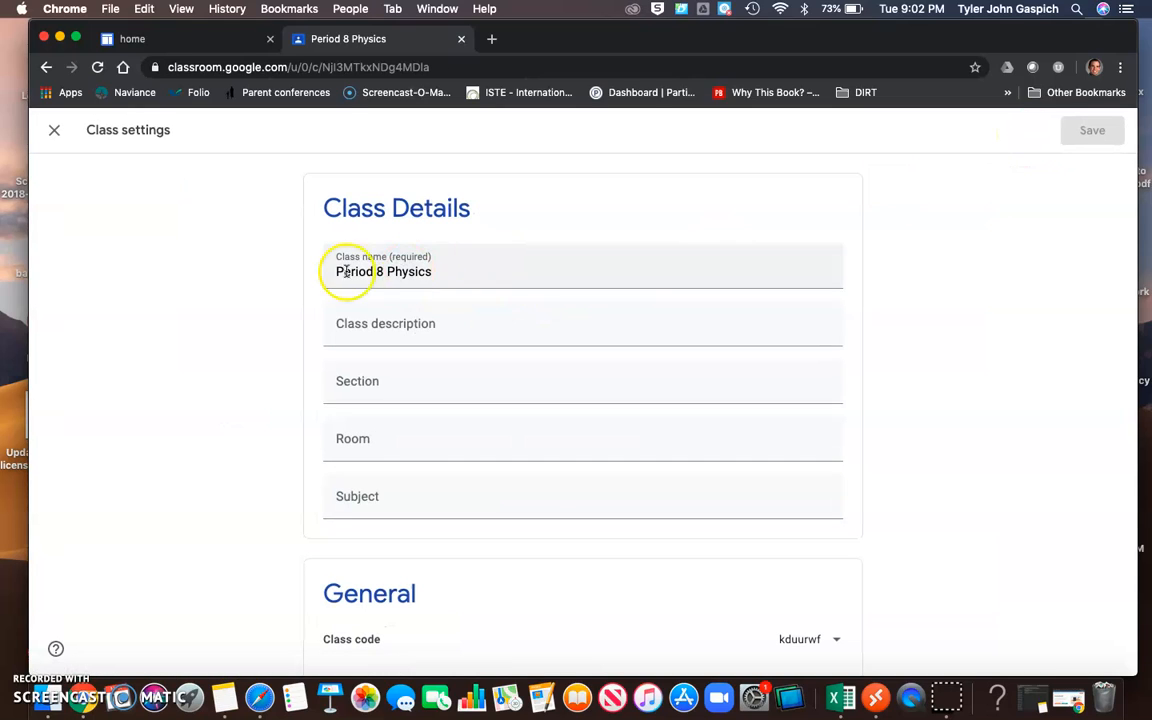
pyautogui.scroll(-5, 422, 368)
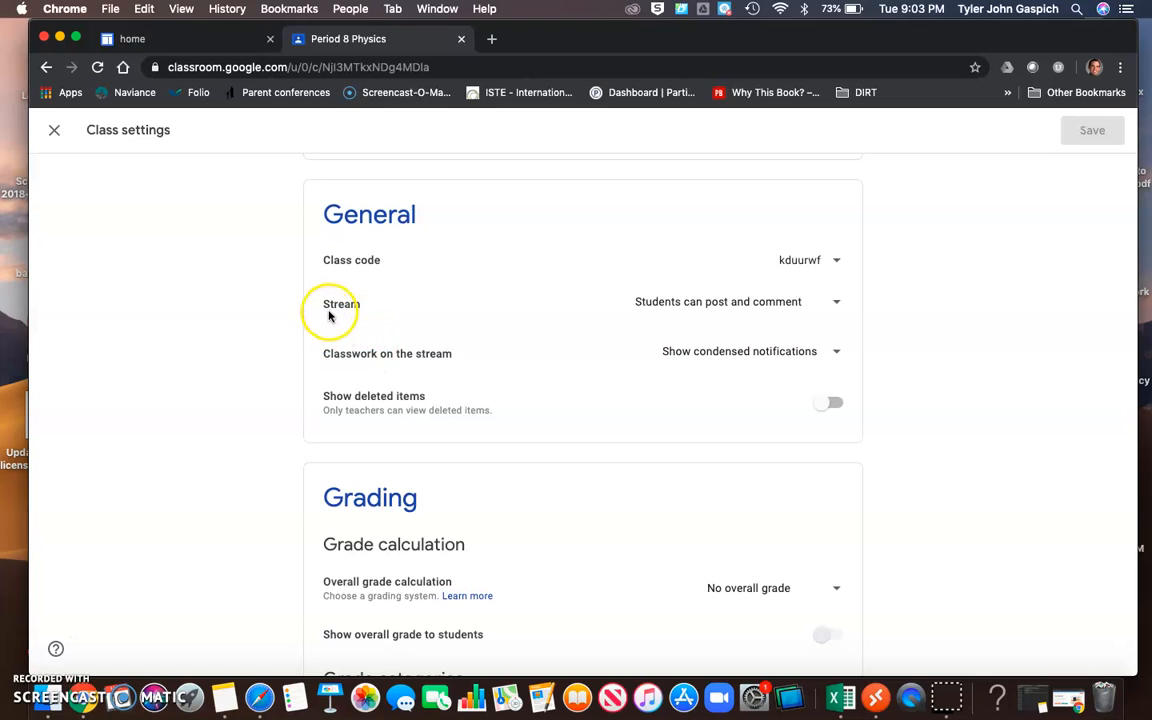
pyautogui.click(736, 314)
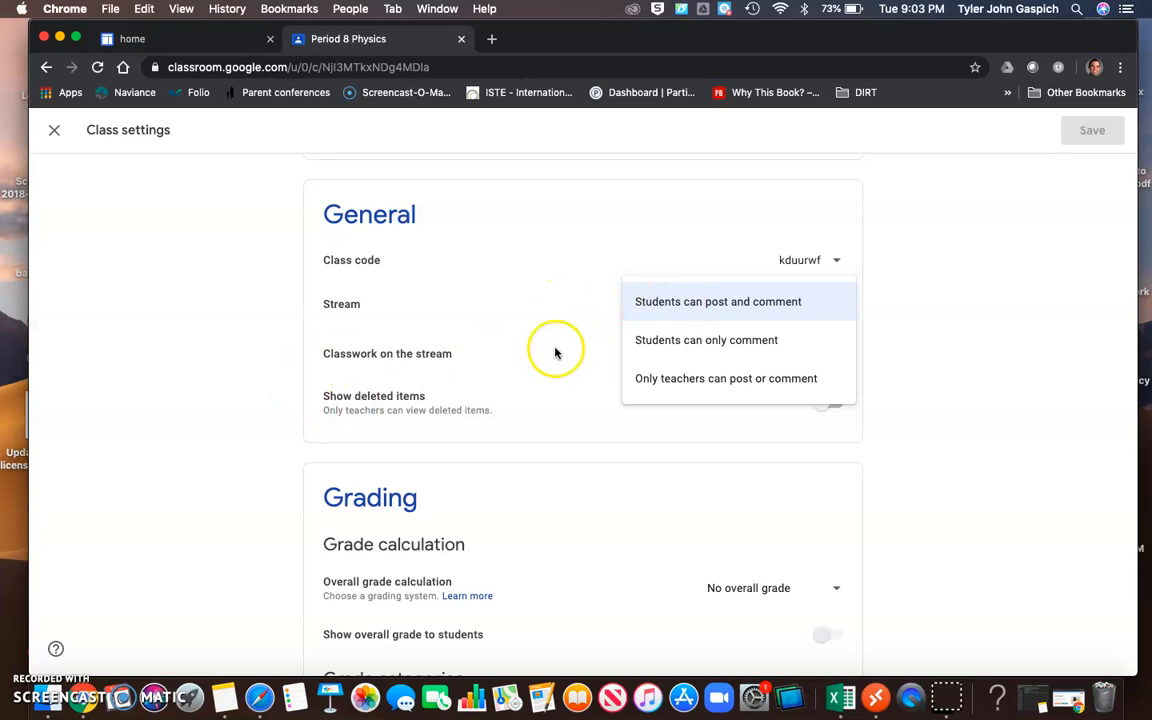
pyautogui.click(231, 366)
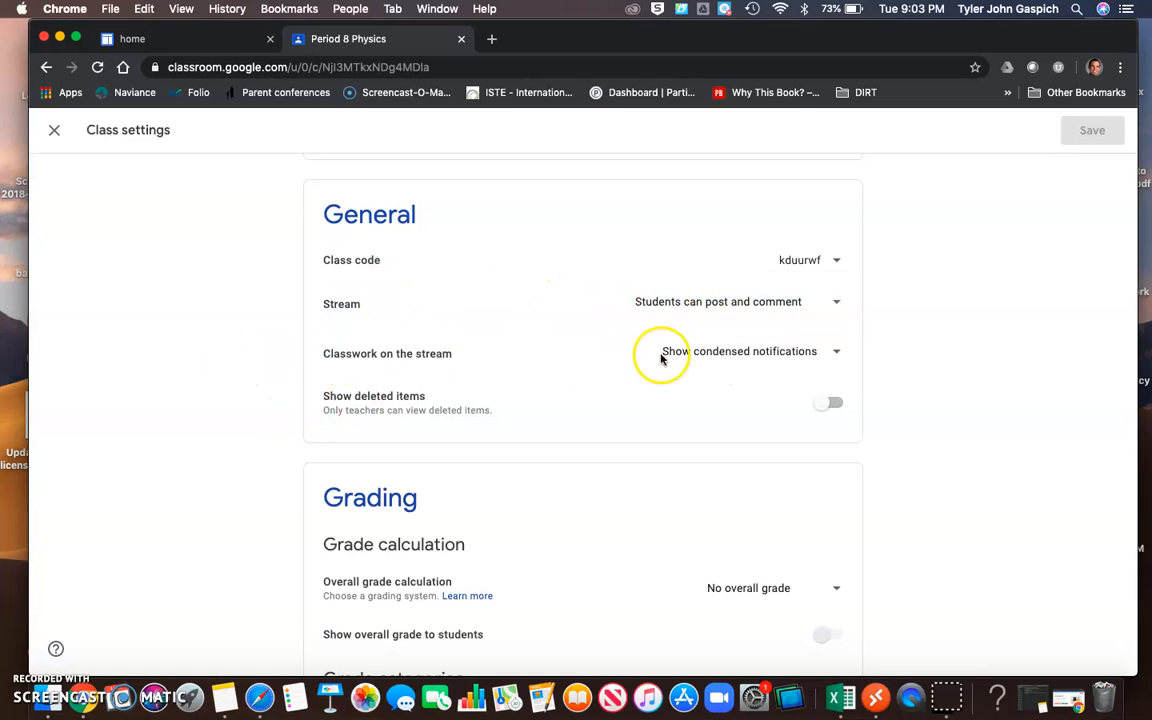
# Examine the notification choices for classwork on the stream and the grading settings, and leave the class settings.
pyautogui.click(734, 351)
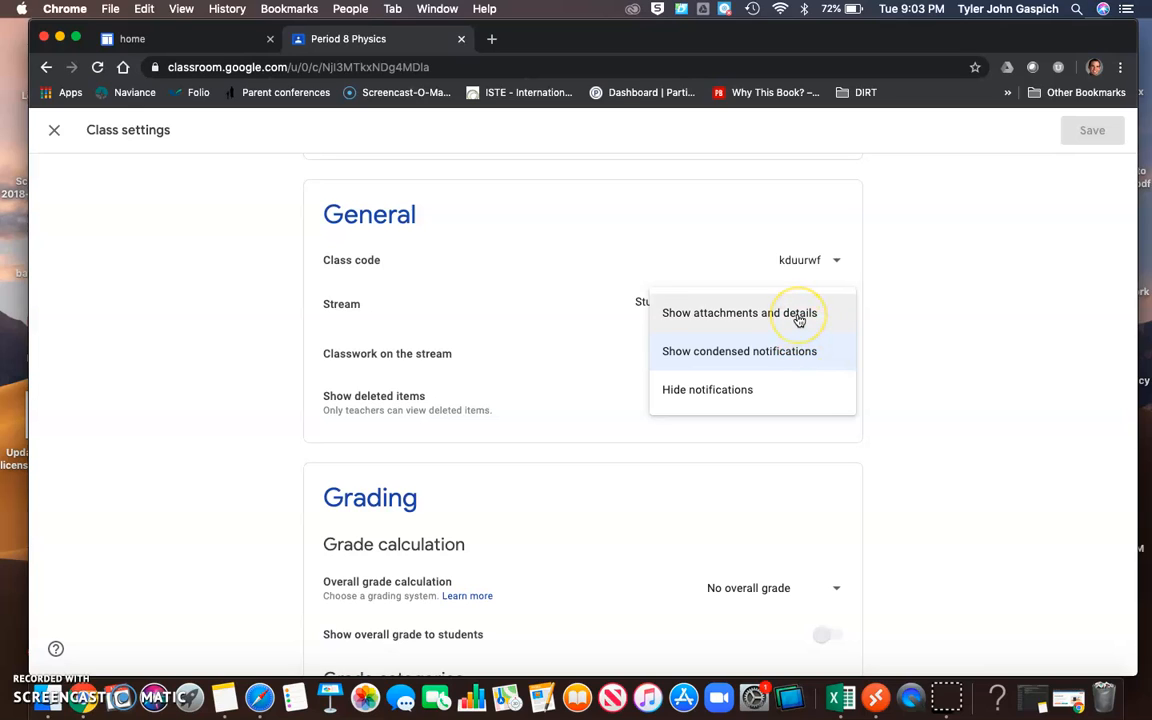
pyautogui.click(907, 363)
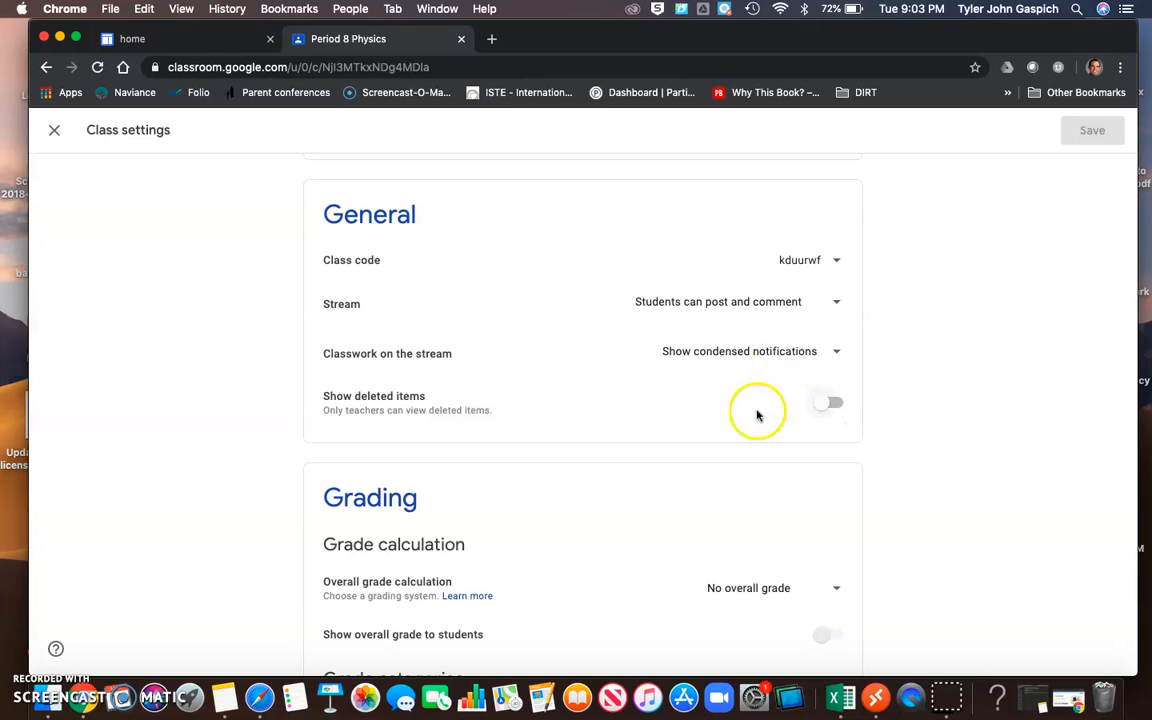
pyautogui.scroll(-2, 587, 449)
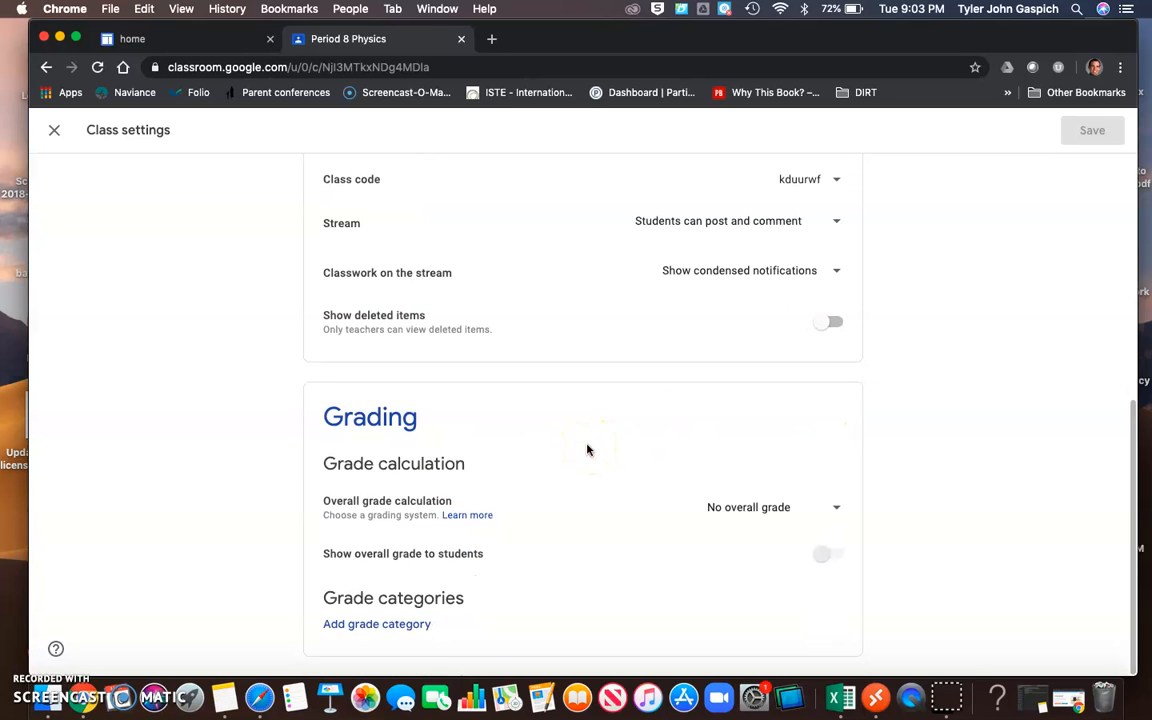
pyautogui.scroll(5, 587, 449)
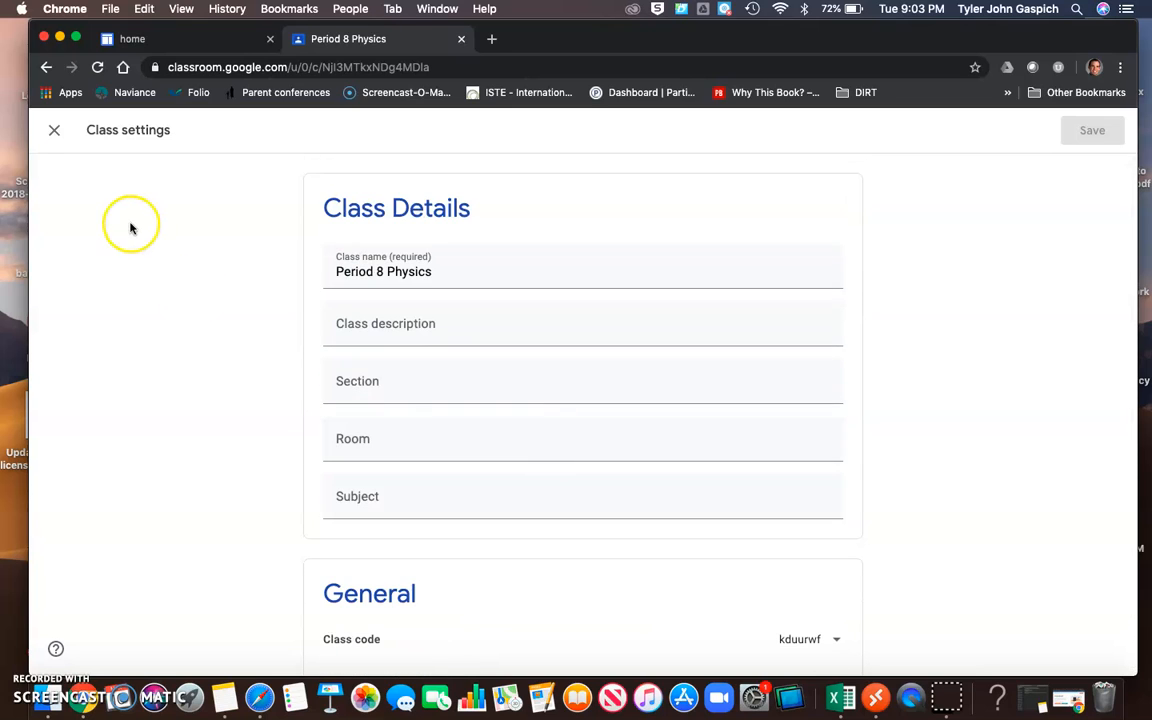
pyautogui.rightClick(52, 125)
pyautogui.click(51, 130)
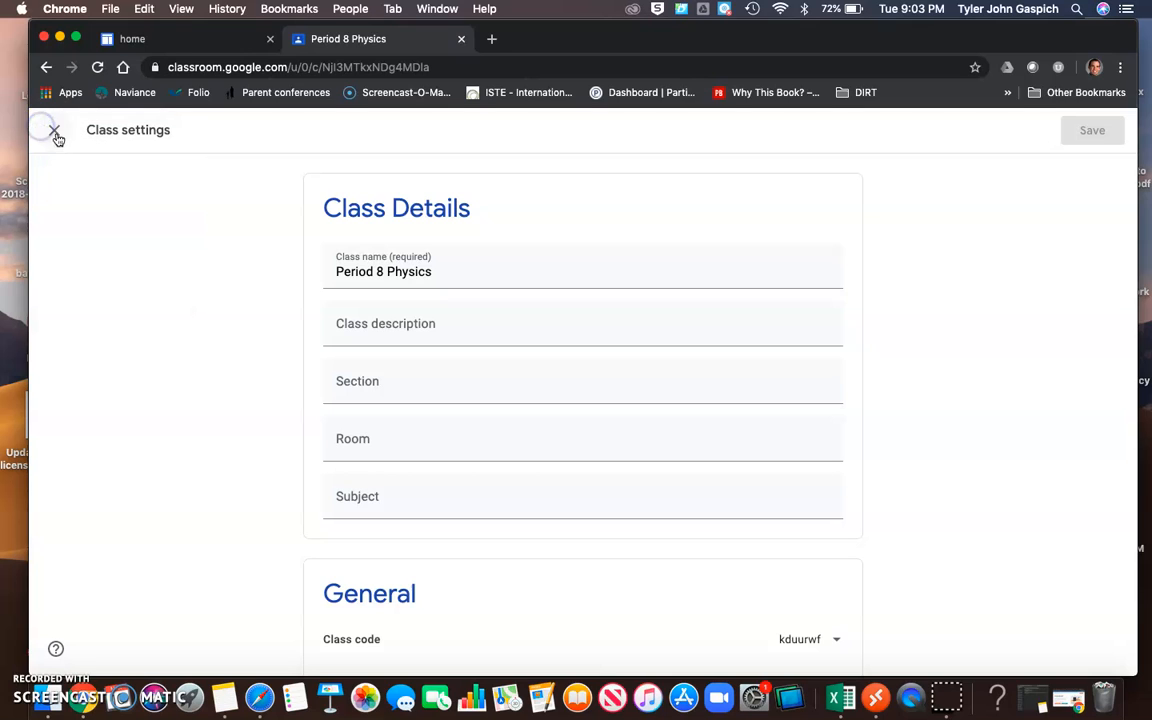
pyautogui.click(51, 130)
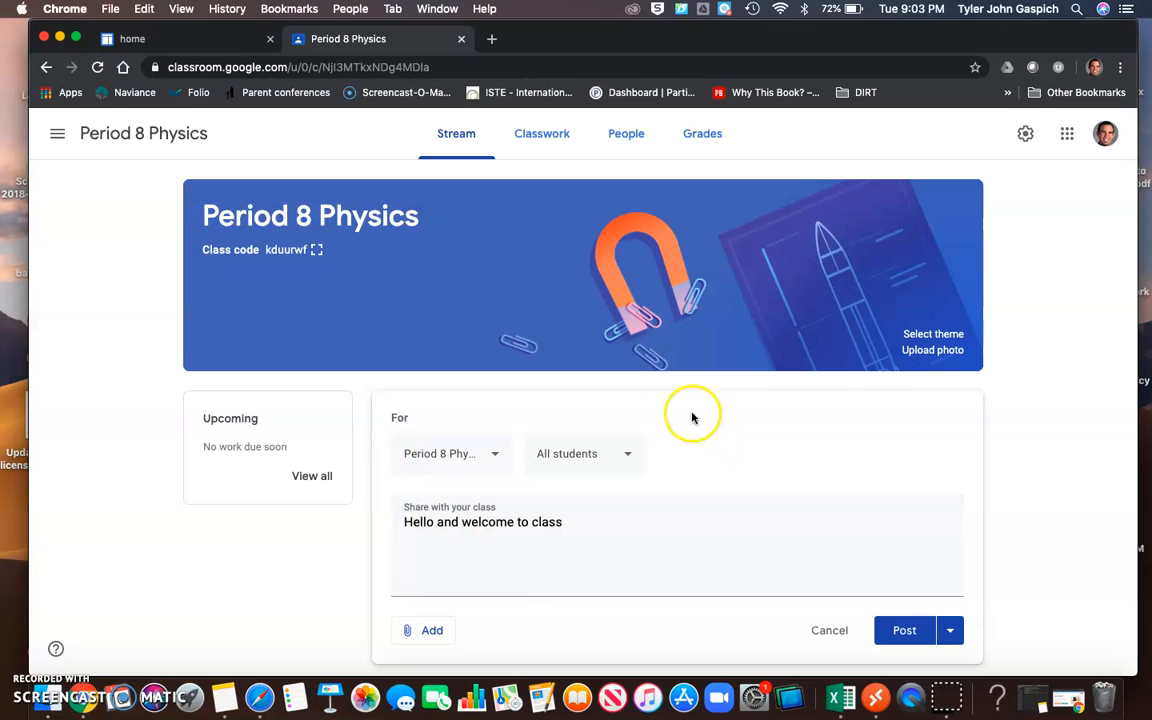
# Replace the announcement text with "What is your opinions on the chapters from last night?".
pyautogui.click(588, 517)
pyautogui.click(568, 521)
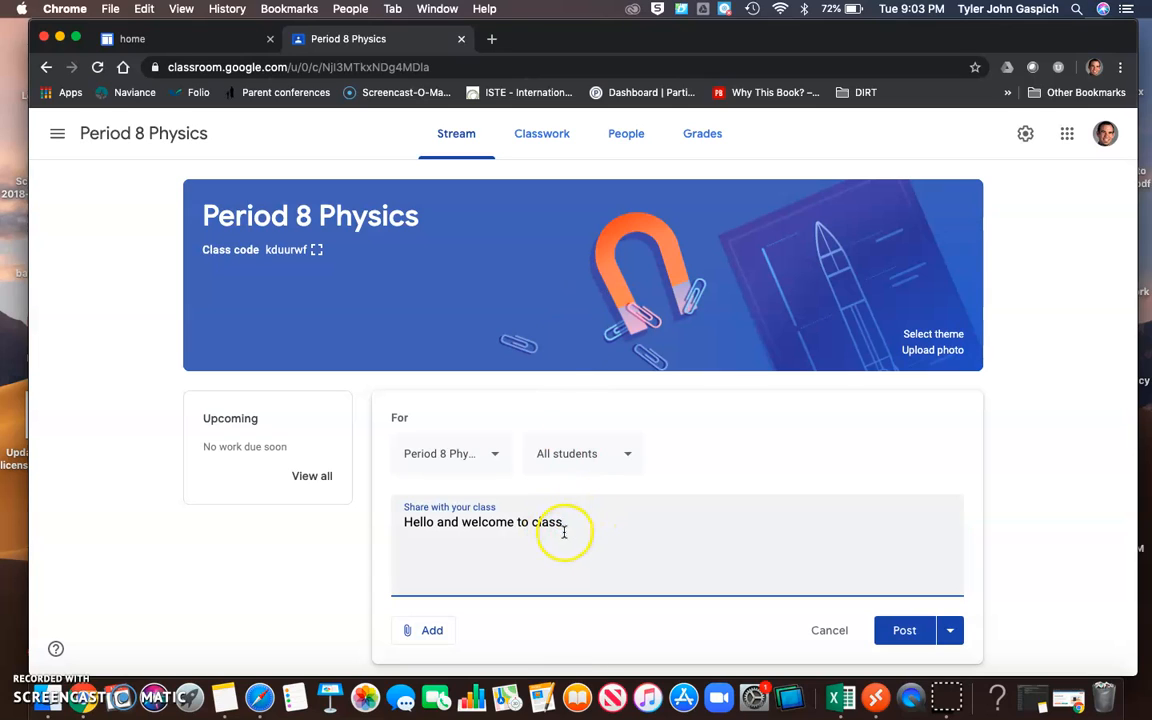
pyautogui.press('BackSpace')
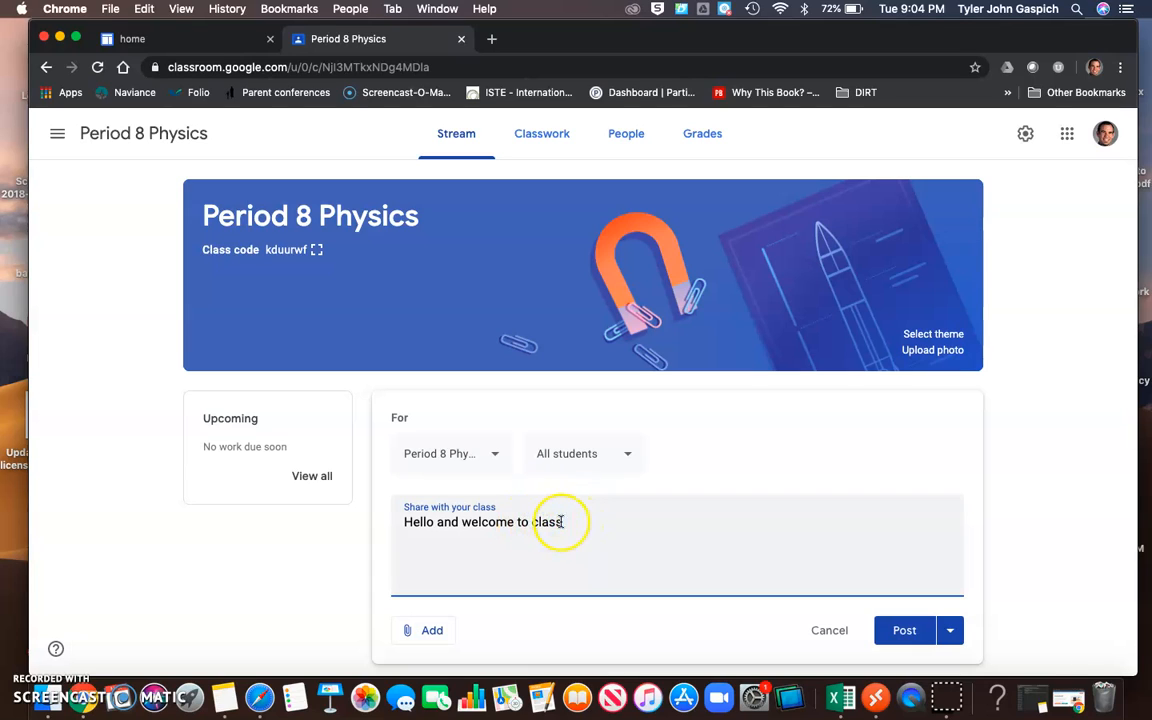
pyautogui.moveTo(561, 521); pyautogui.dragTo(328, 509)
pyautogui.write('W')
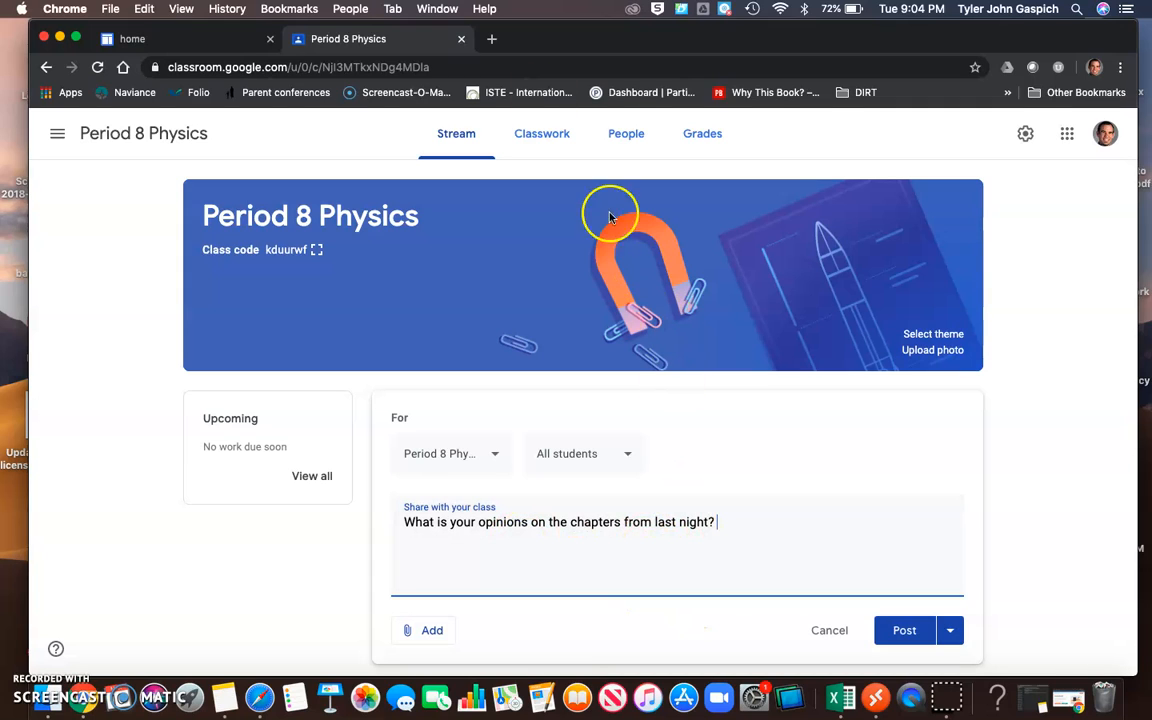
# Discard the unsaved announcement and go to the Classwork page of the Period 8 Physics class.
pyautogui.click(549, 146)
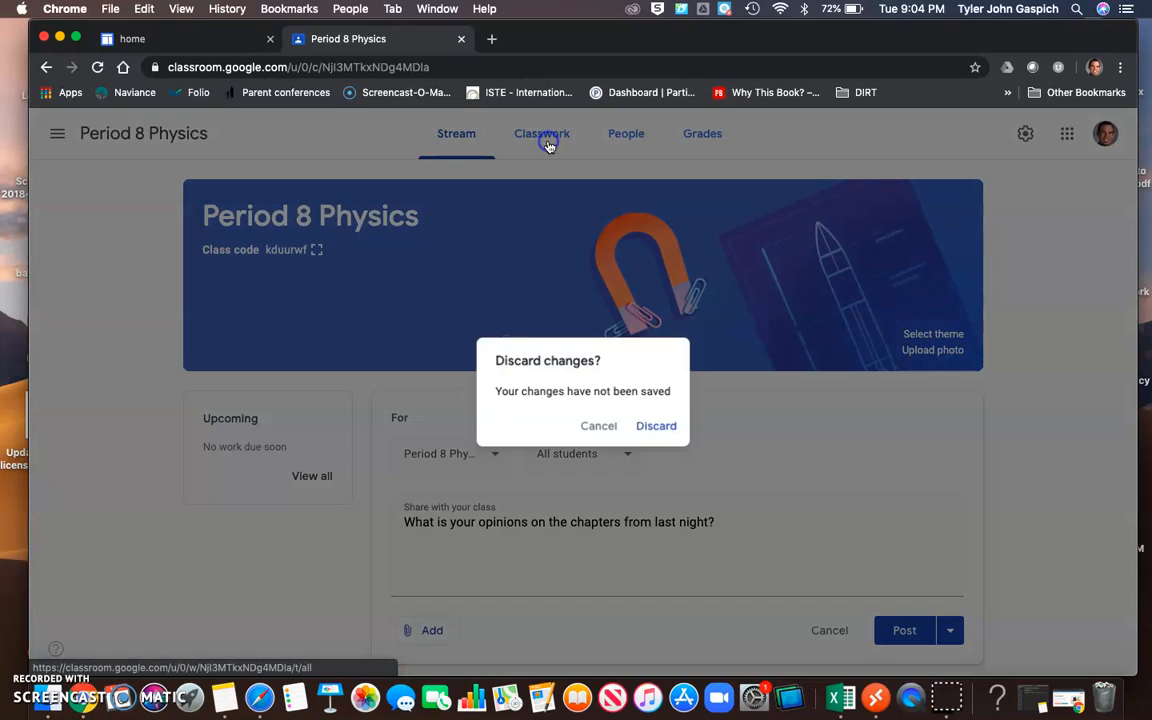
pyautogui.click(657, 427)
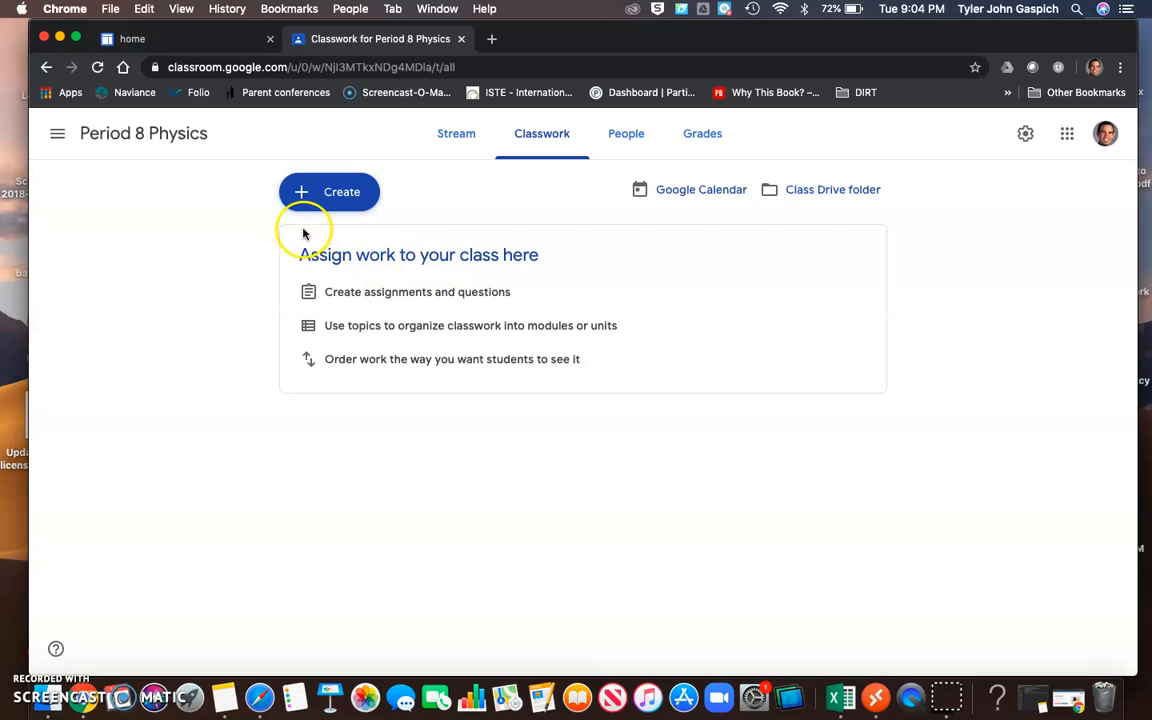
pyautogui.click(352, 202)
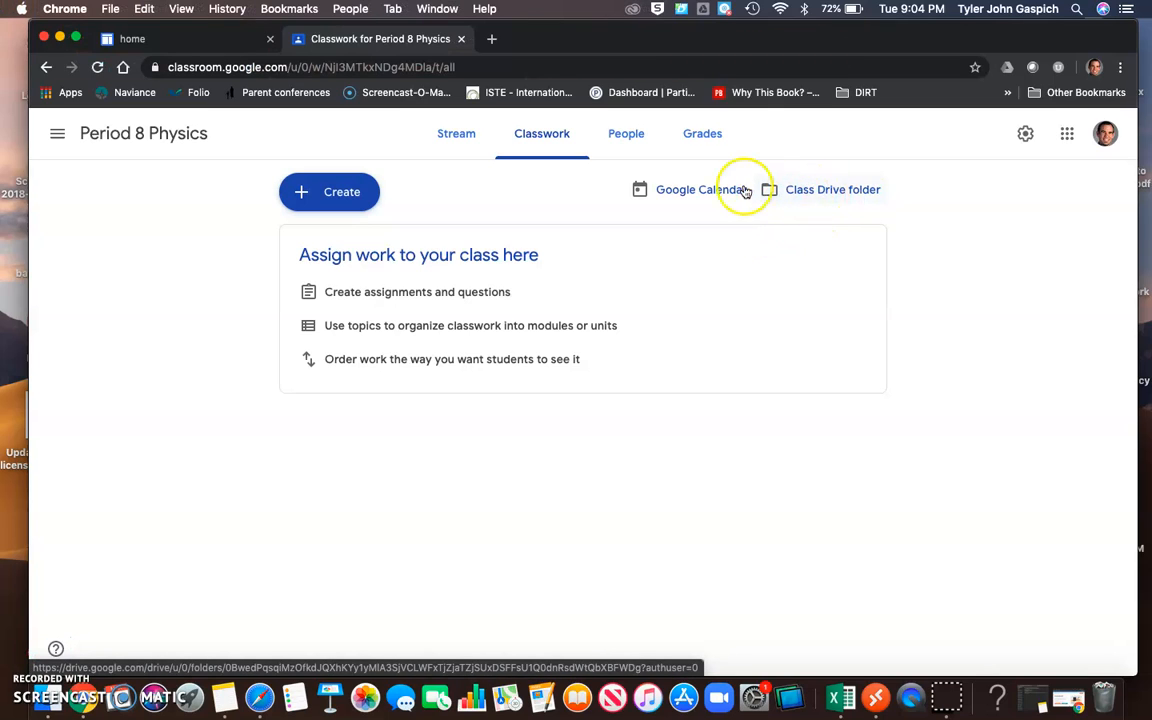
# Create an assignment titled "Homework for March 12" with the instructions "Submit as a google doc".
pyautogui.click(336, 197)
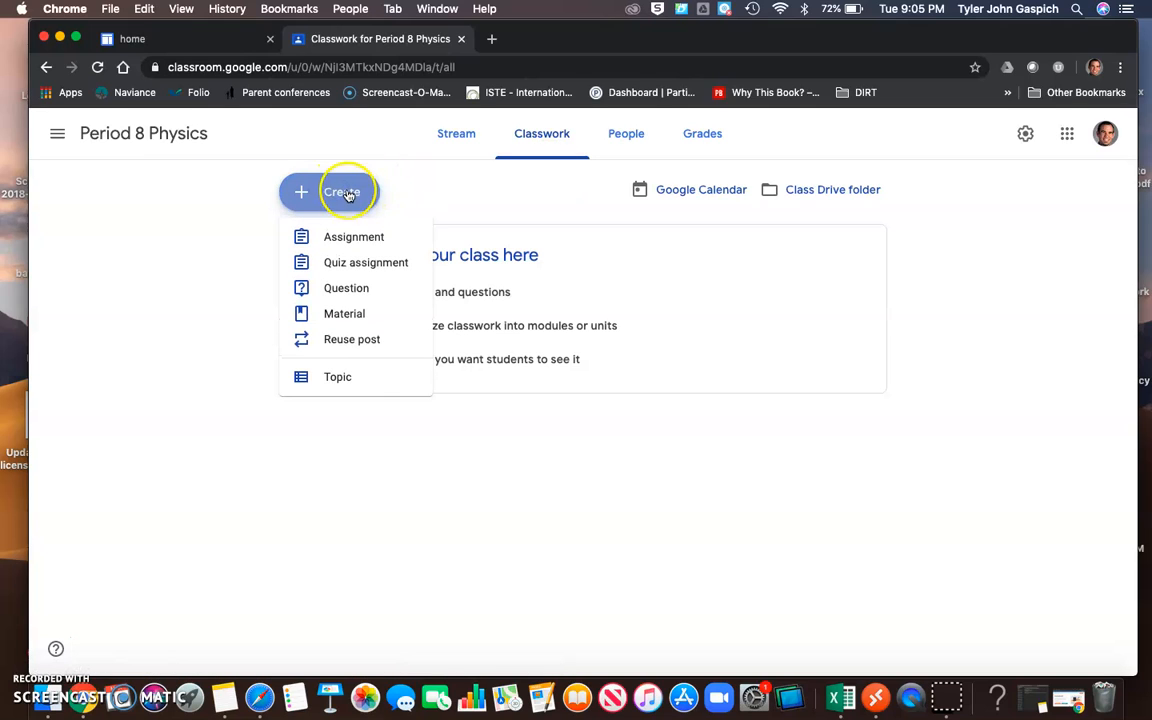
pyautogui.click(362, 262)
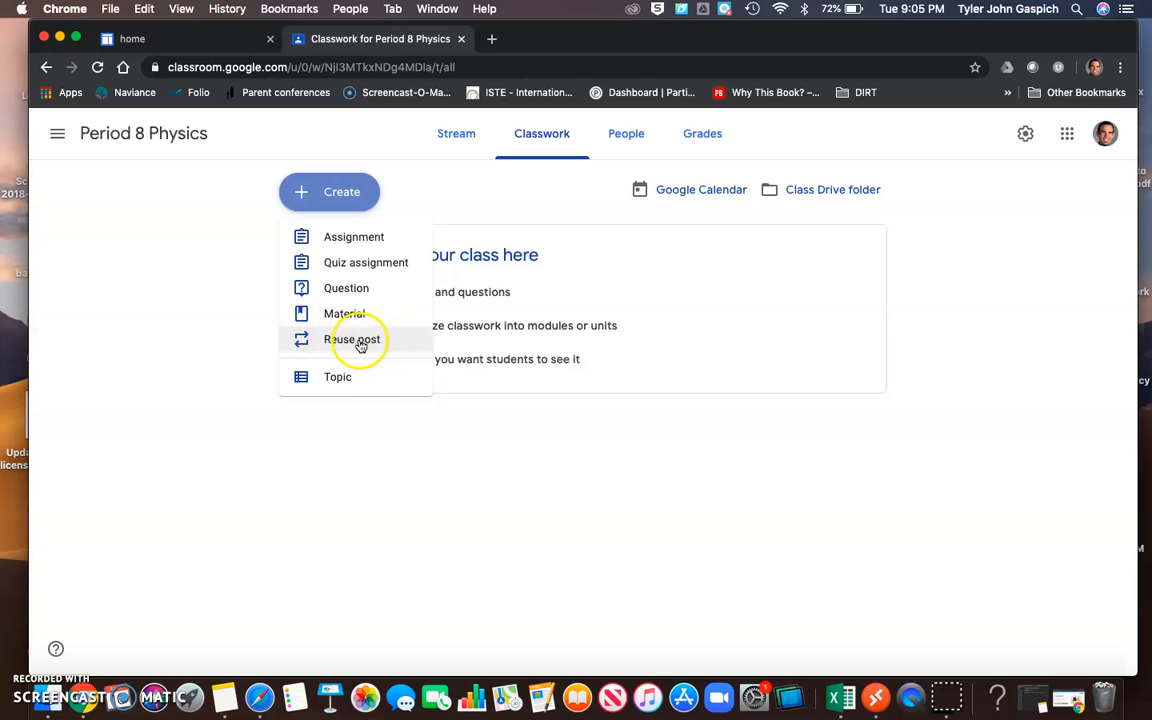
pyautogui.click(339, 238)
pyautogui.click(195, 209)
pyautogui.write('Homework for March 12')
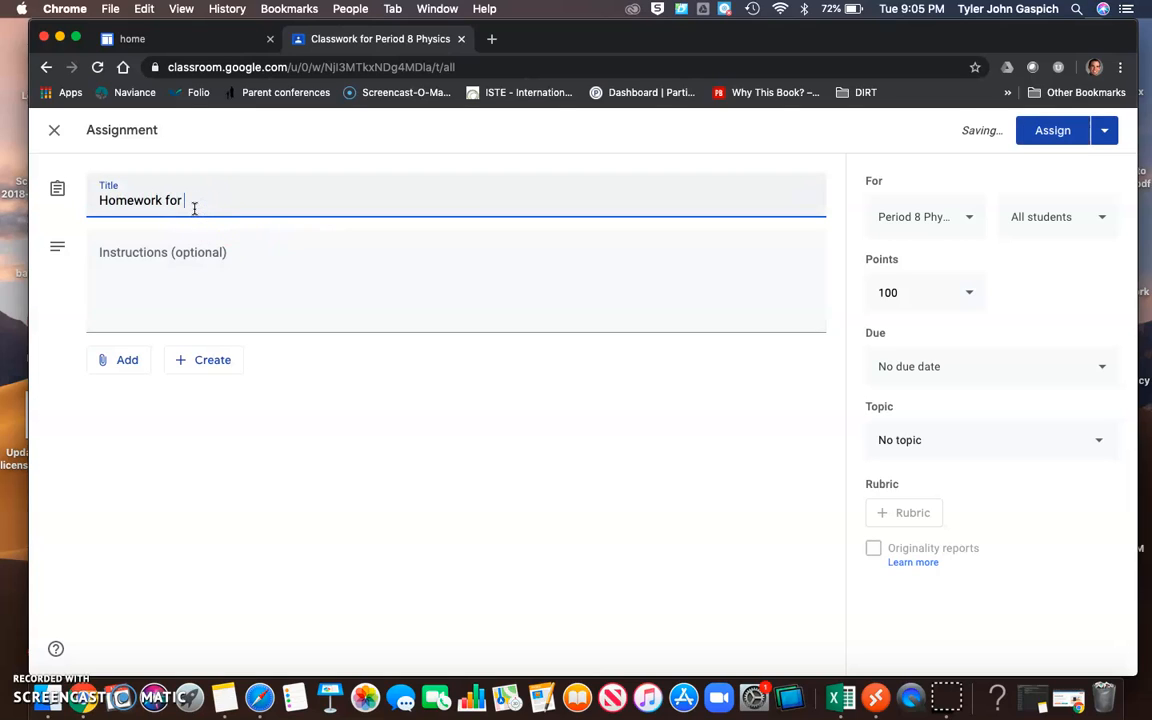
pyautogui.click(154, 265)
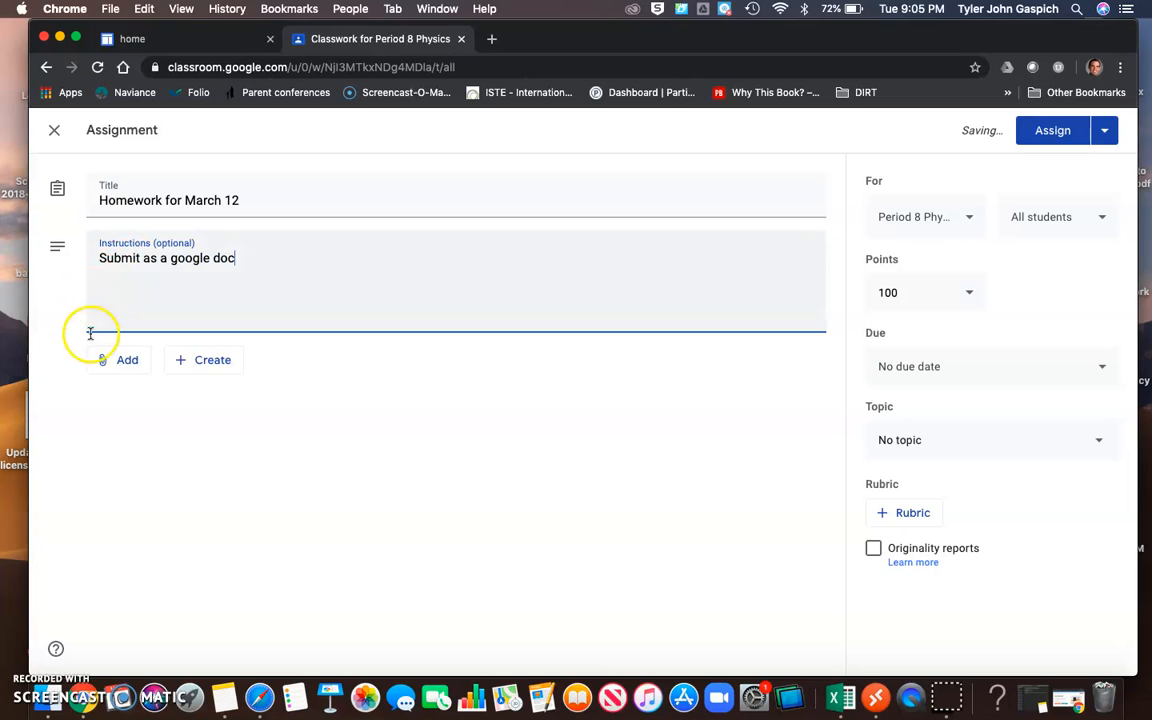
# Examine the attachment sources and the new file types that can be added to the assignment.
pyautogui.click(118, 360)
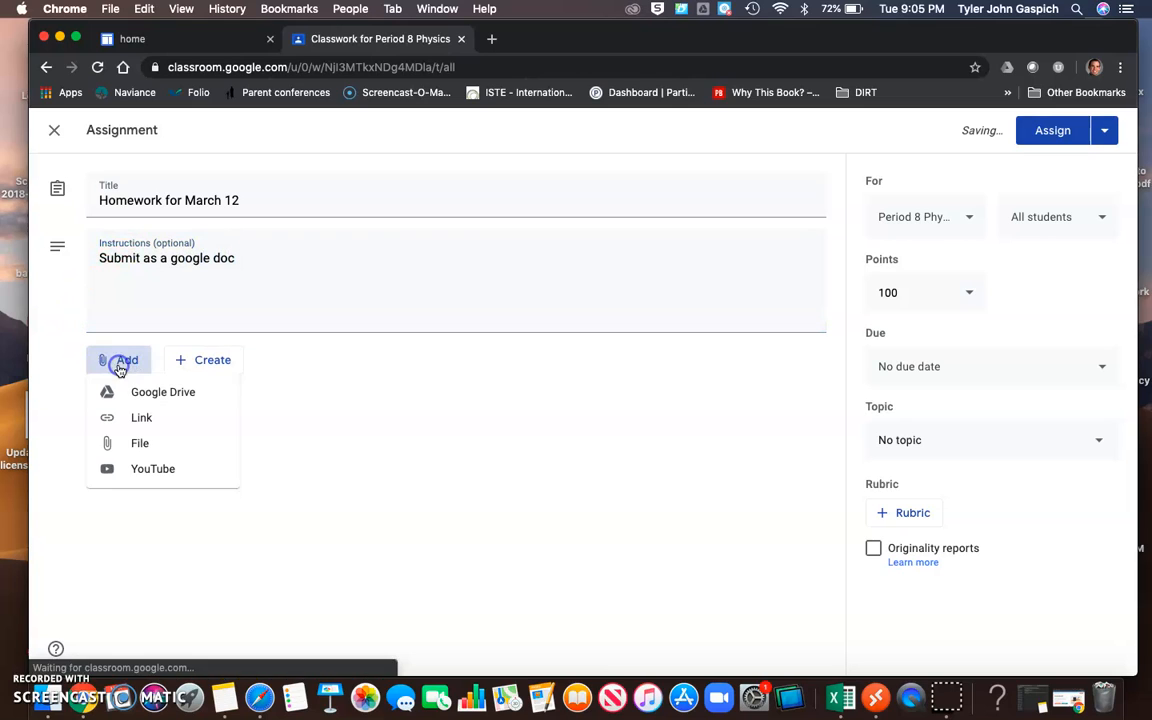
pyautogui.click(270, 370)
pyautogui.rightClick(193, 362)
pyautogui.click(165, 377)
pyautogui.click(180, 364)
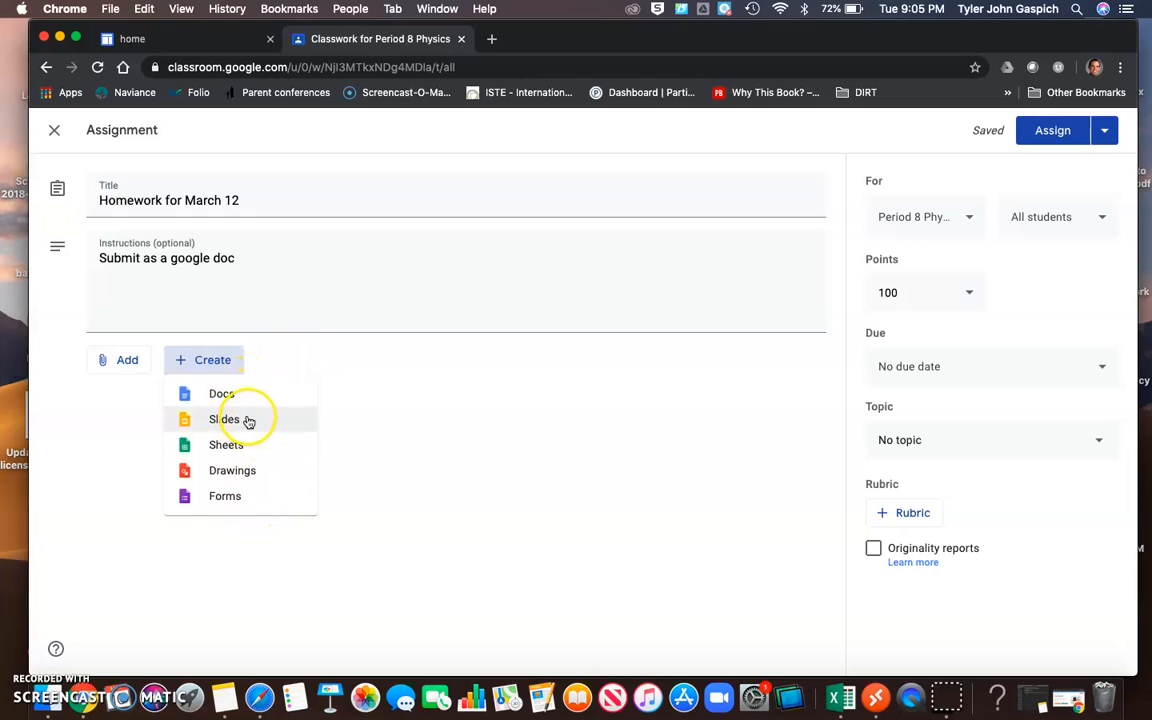
pyautogui.click(478, 455)
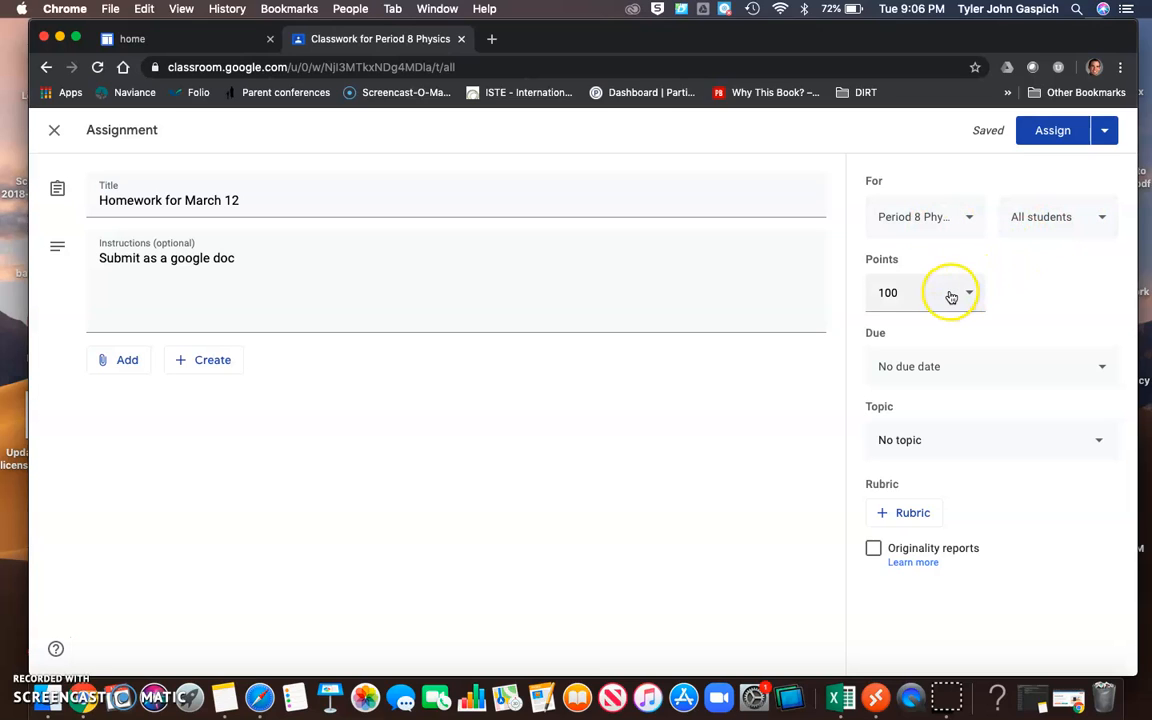
# Set the assignment's due date to Mar 12, 2020 and its due time to 8:00 AM.
pyautogui.click(939, 366)
pyautogui.click(943, 438)
pyautogui.click(1004, 528)
pyautogui.rightClick(955, 478)
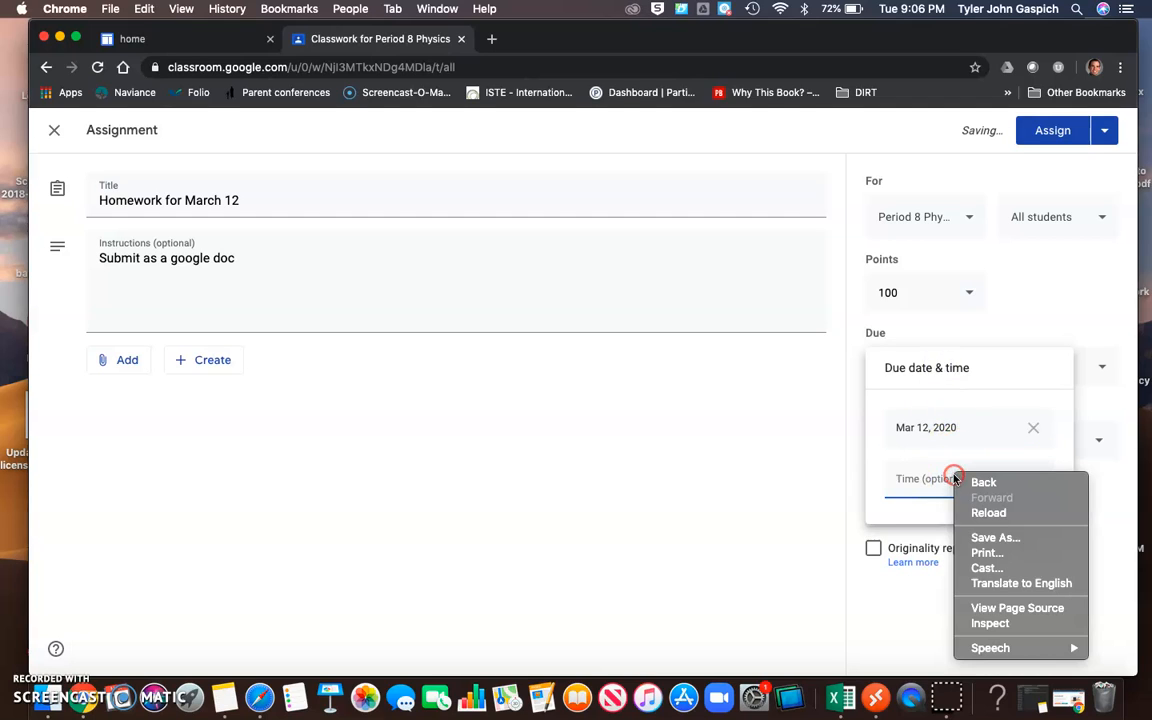
pyautogui.click(926, 478)
pyautogui.click(915, 481)
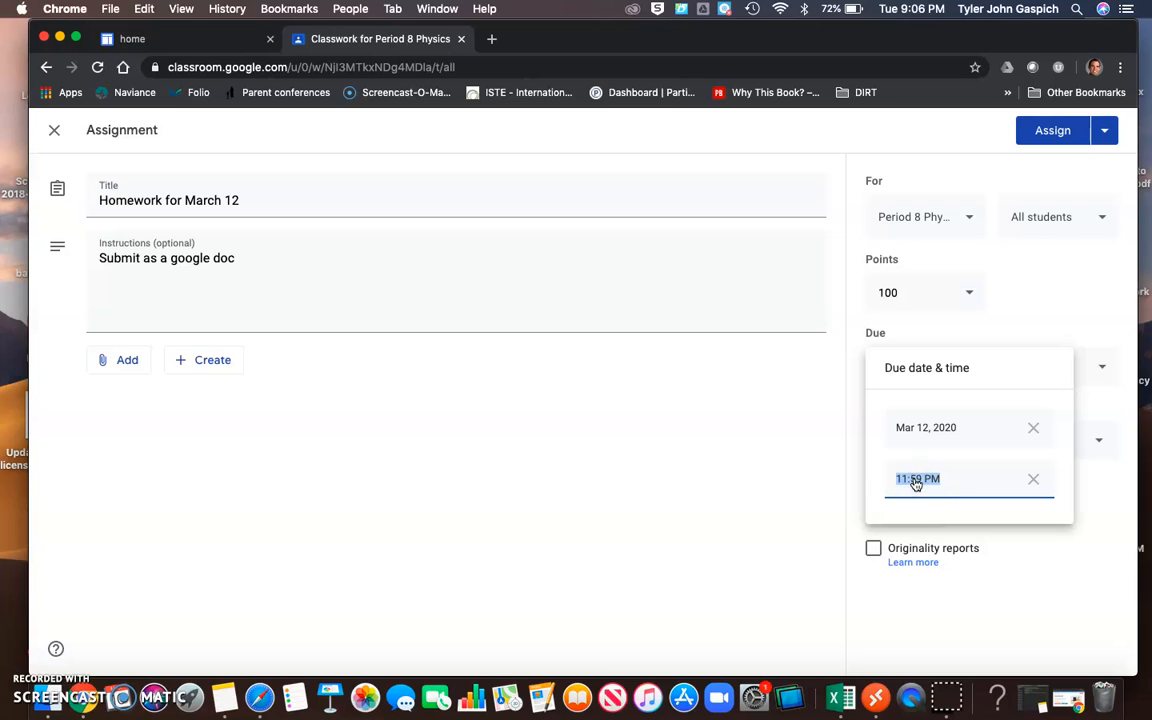
pyautogui.click(829, 515)
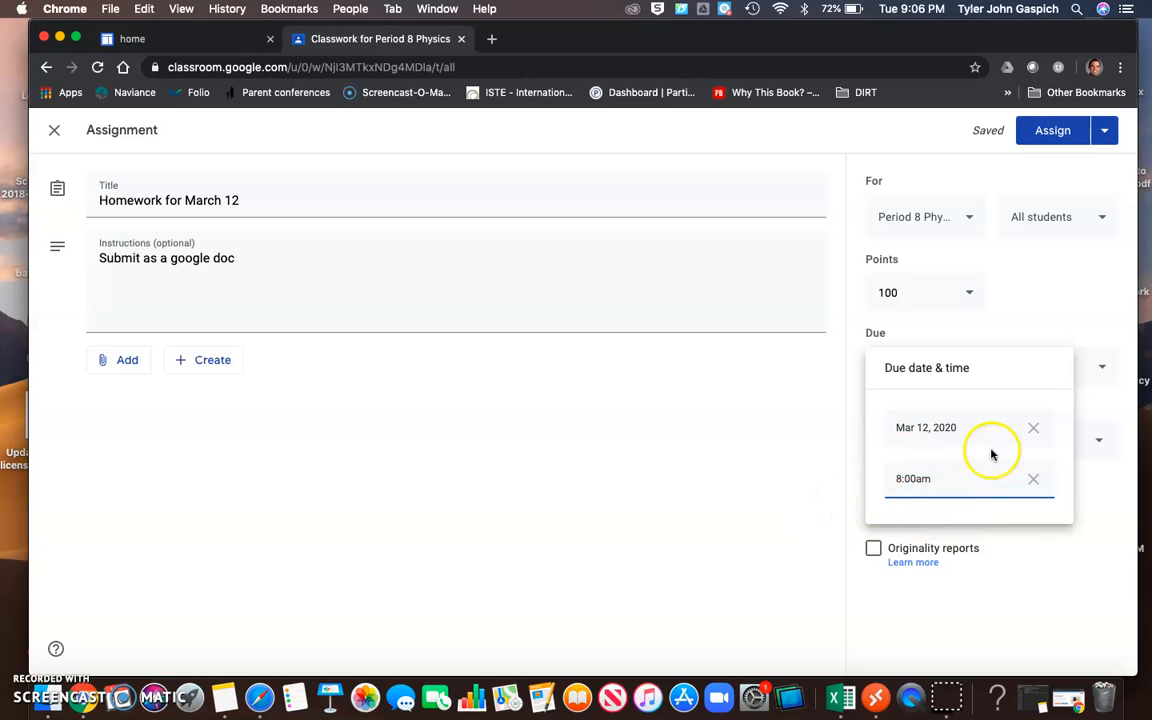
pyautogui.click(920, 476)
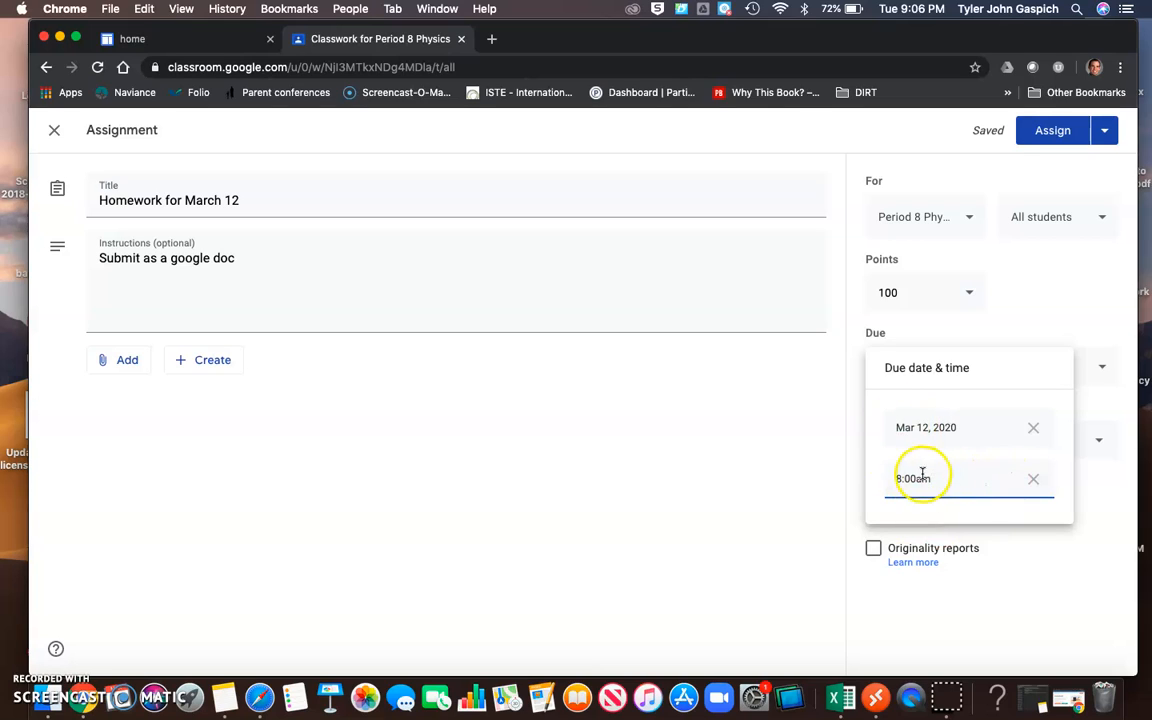
pyautogui.click(824, 456)
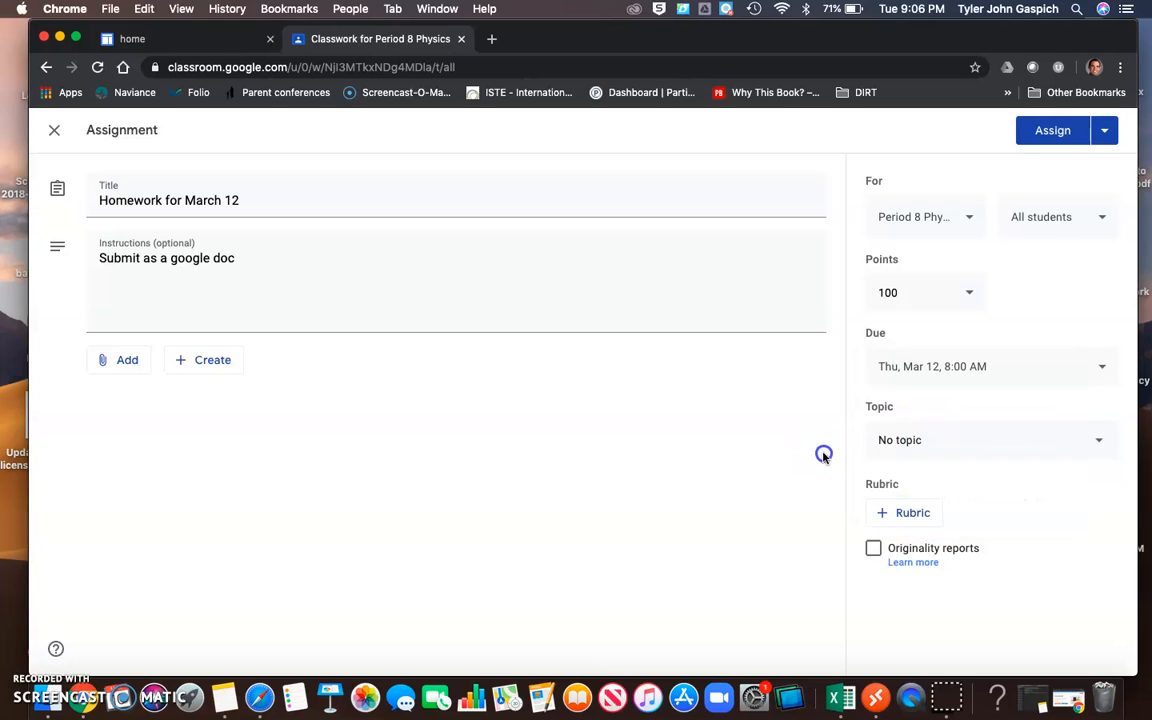
# Create a new topic named "Homework" for the assignment.
pyautogui.click(937, 441)
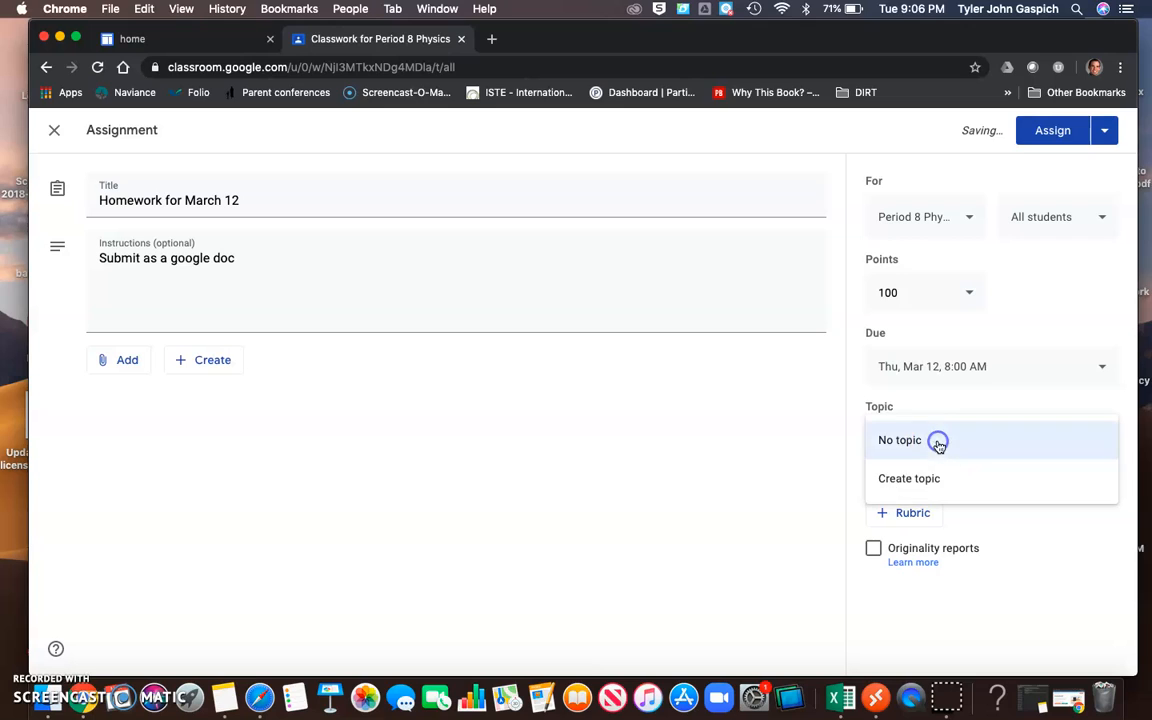
pyautogui.click(915, 503)
pyautogui.click(923, 484)
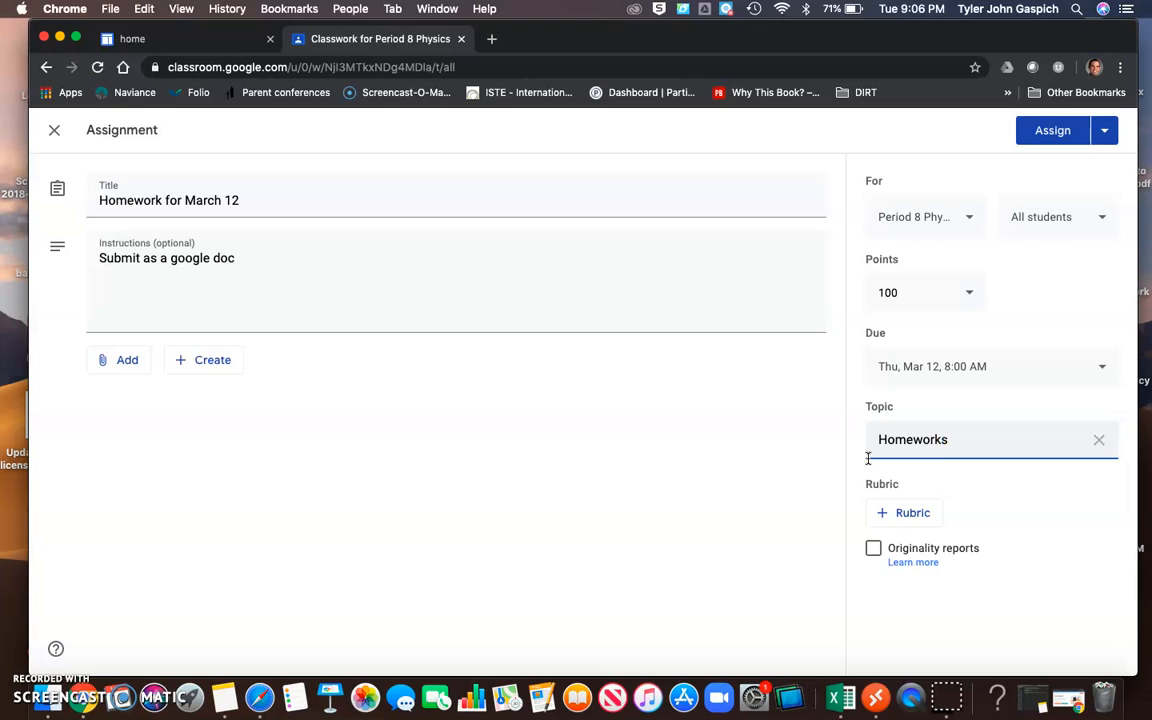
pyautogui.click(632, 508)
# Check the scheduling and draft options, and assign "Homework for March 12" to the class immediately.
pyautogui.rightClick(1110, 130)
pyautogui.press('Escape')
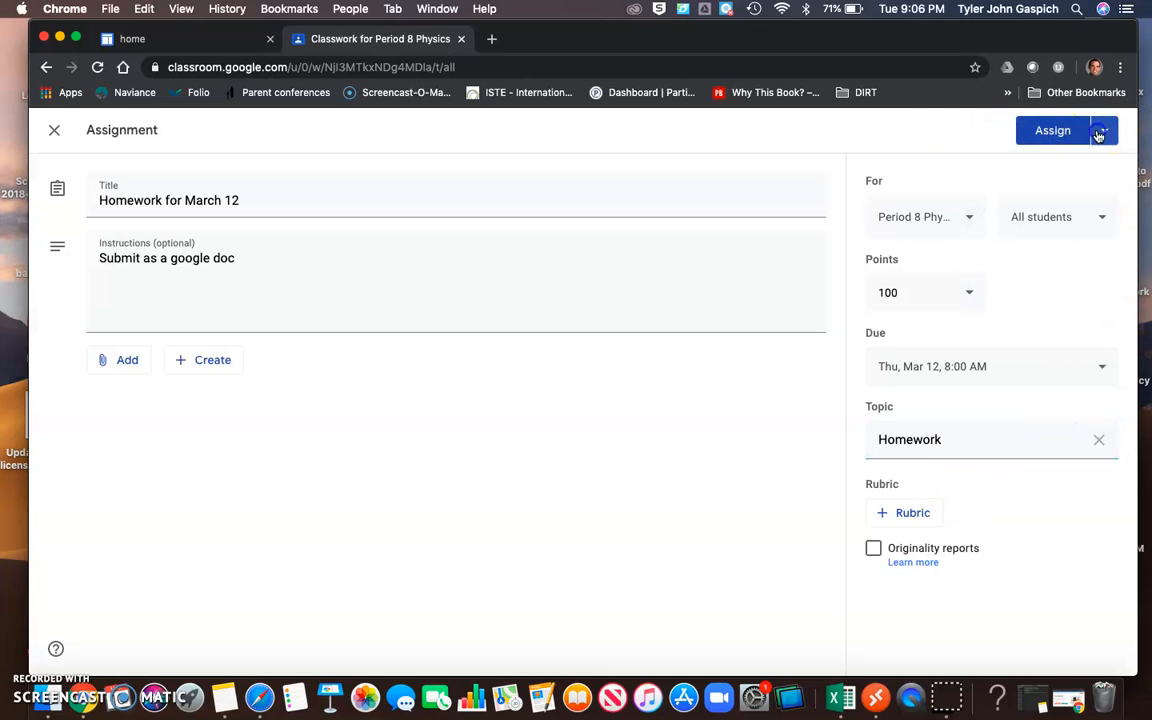
pyautogui.click(1100, 134)
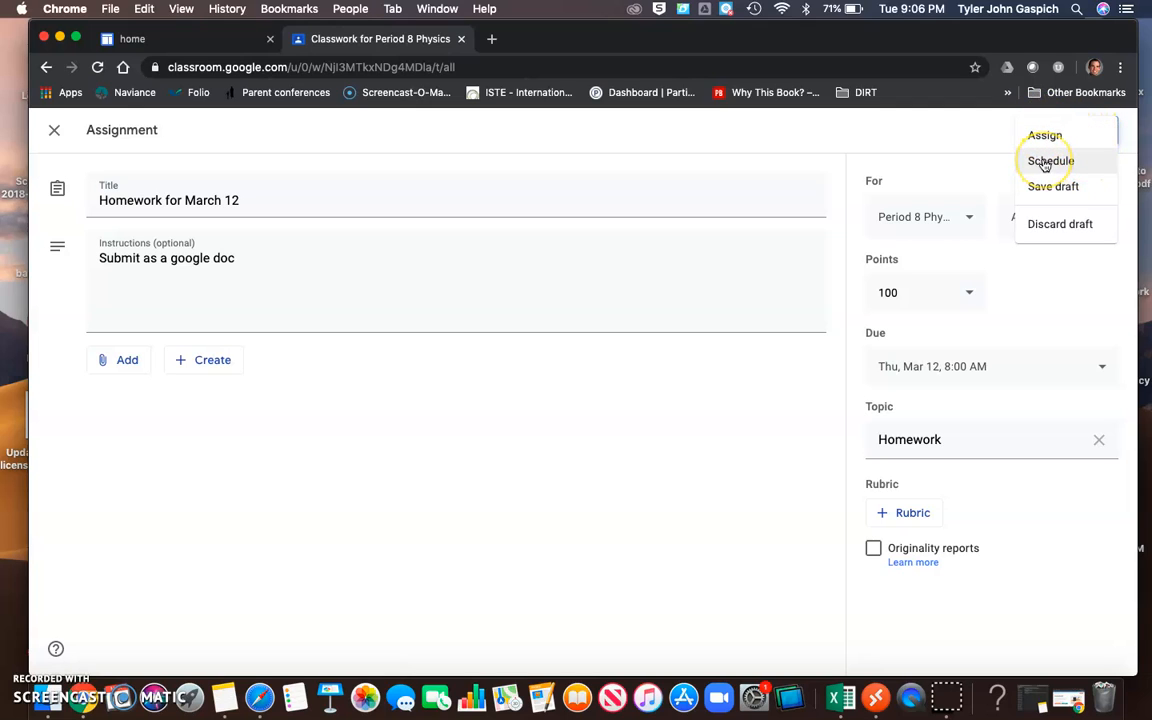
pyautogui.click(974, 148)
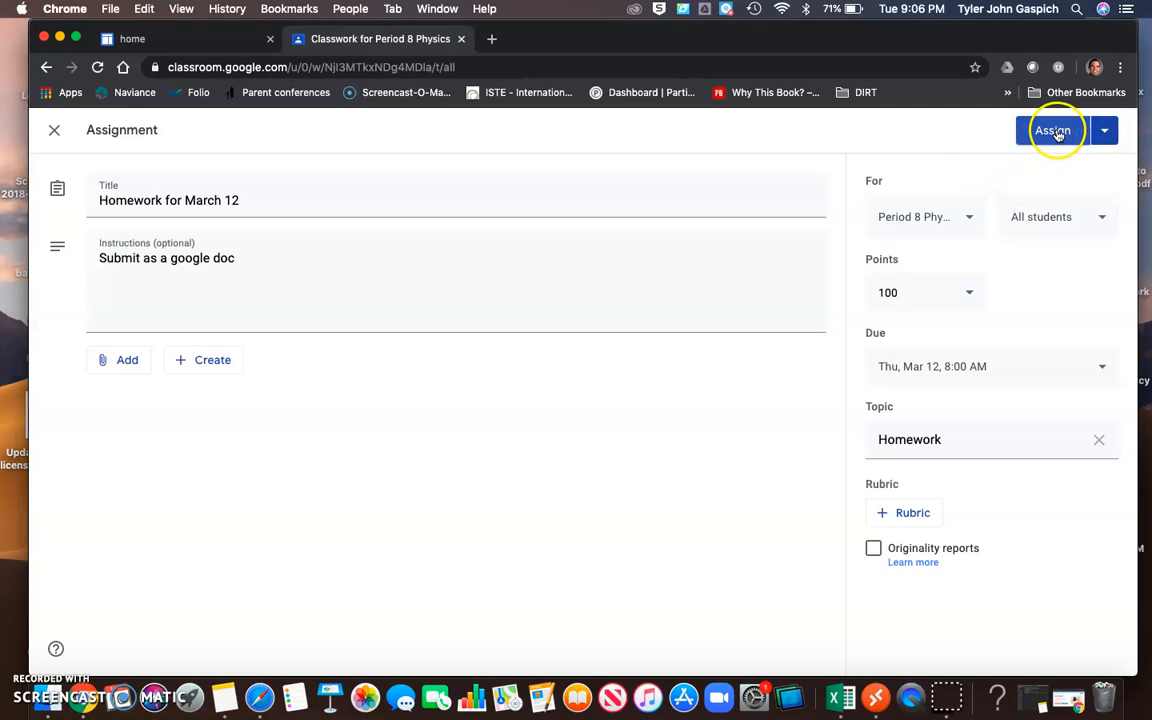
pyautogui.click(1055, 131)
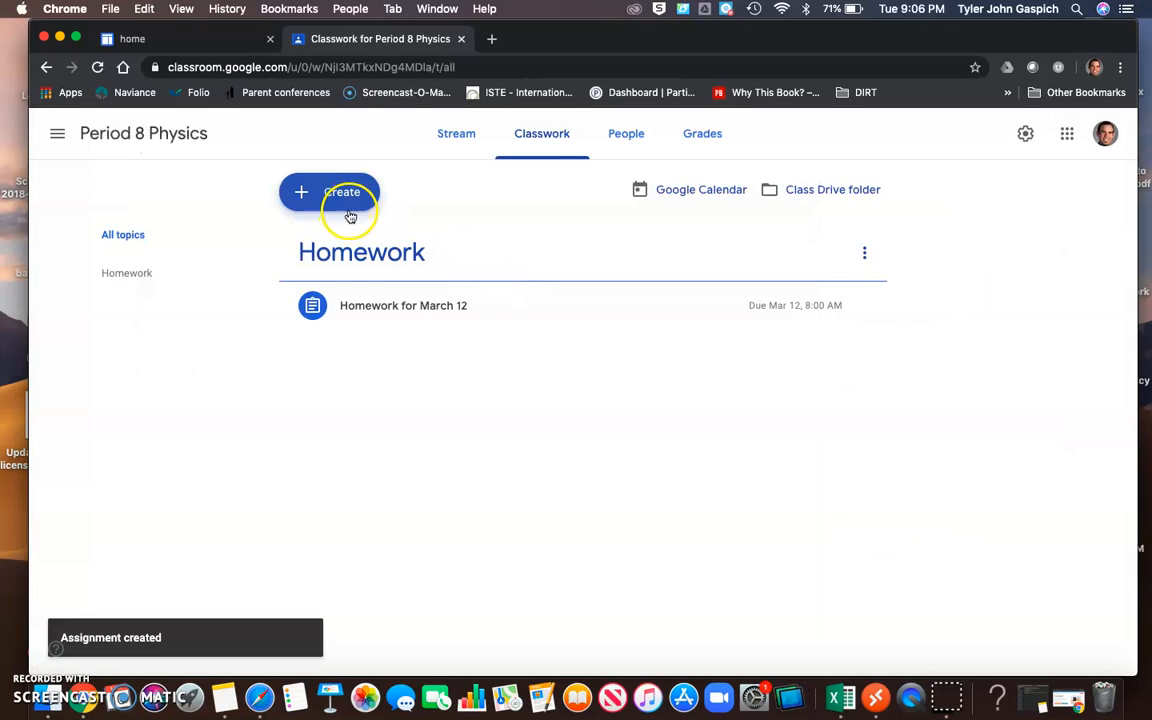
# Expand the posted homework assignment to view its details, and review the types of classwork that can be created.
pyautogui.click(390, 305)
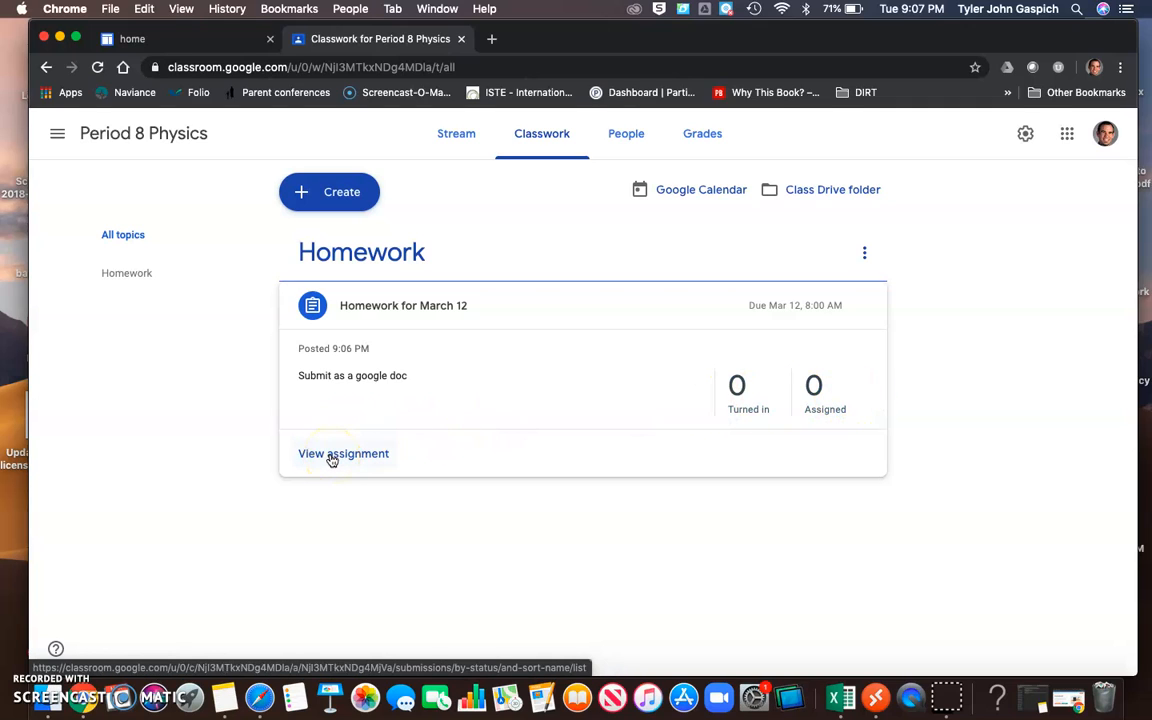
pyautogui.click(355, 203)
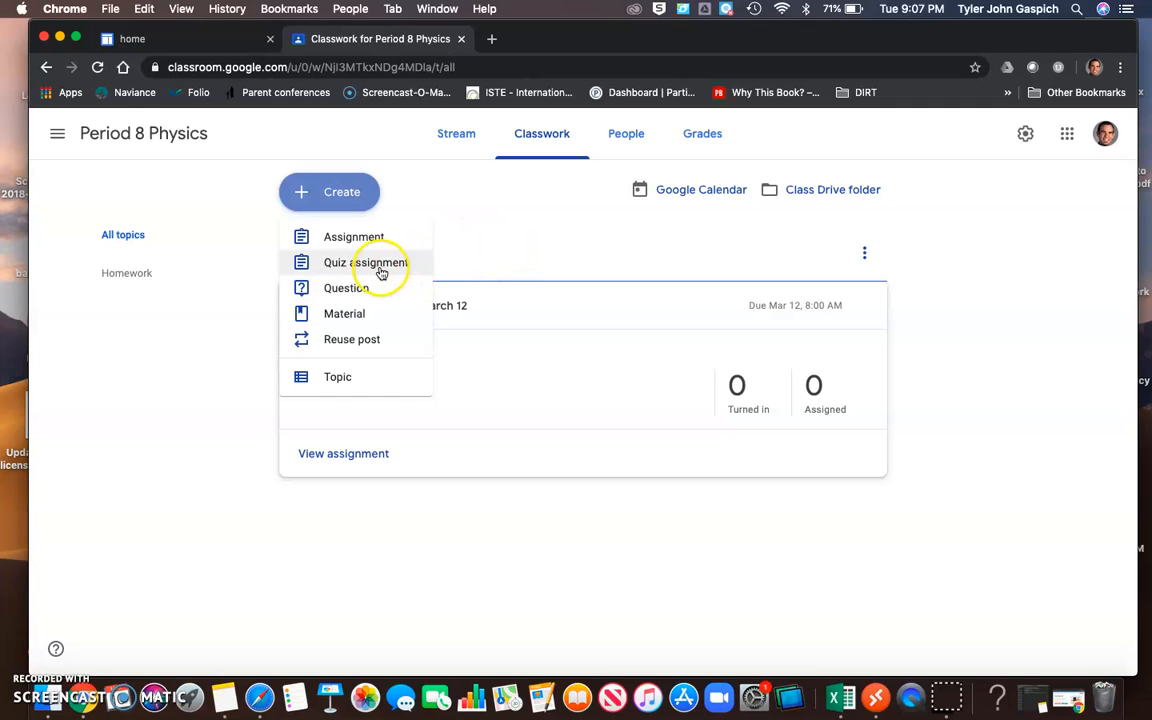
pyautogui.click(528, 237)
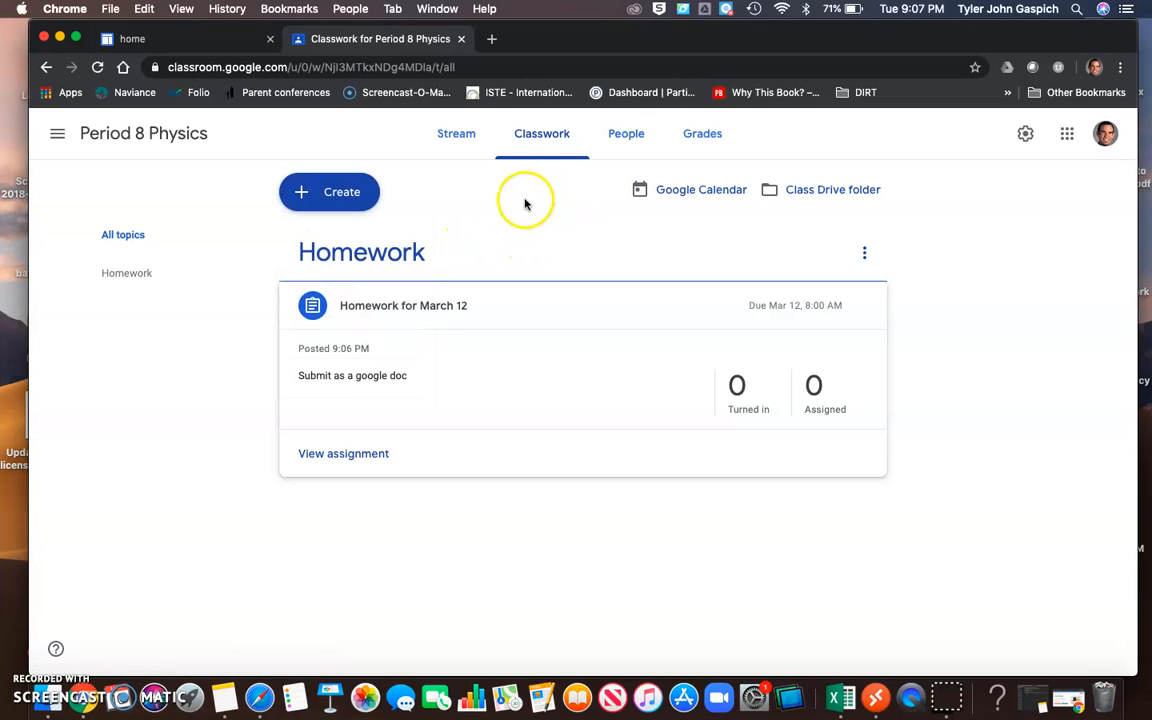
# Examine the class's people list and the student invitation form without inviting anyone, and return to the stream.
pyautogui.click(626, 139)
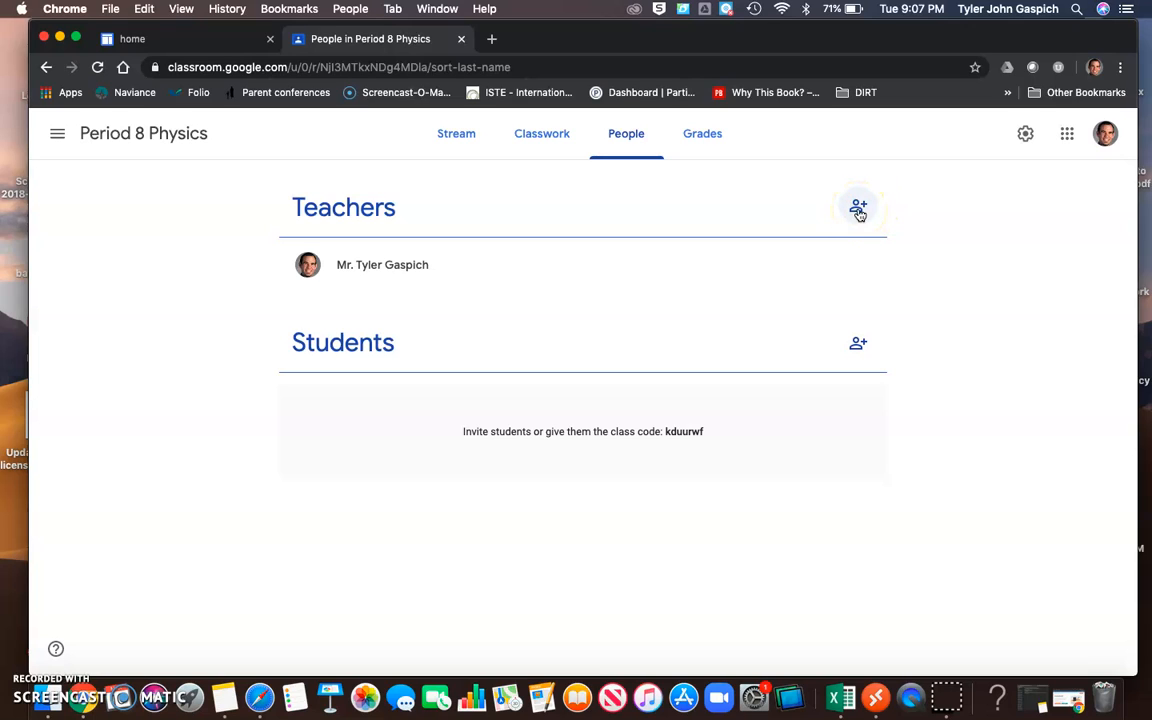
pyautogui.click(858, 346)
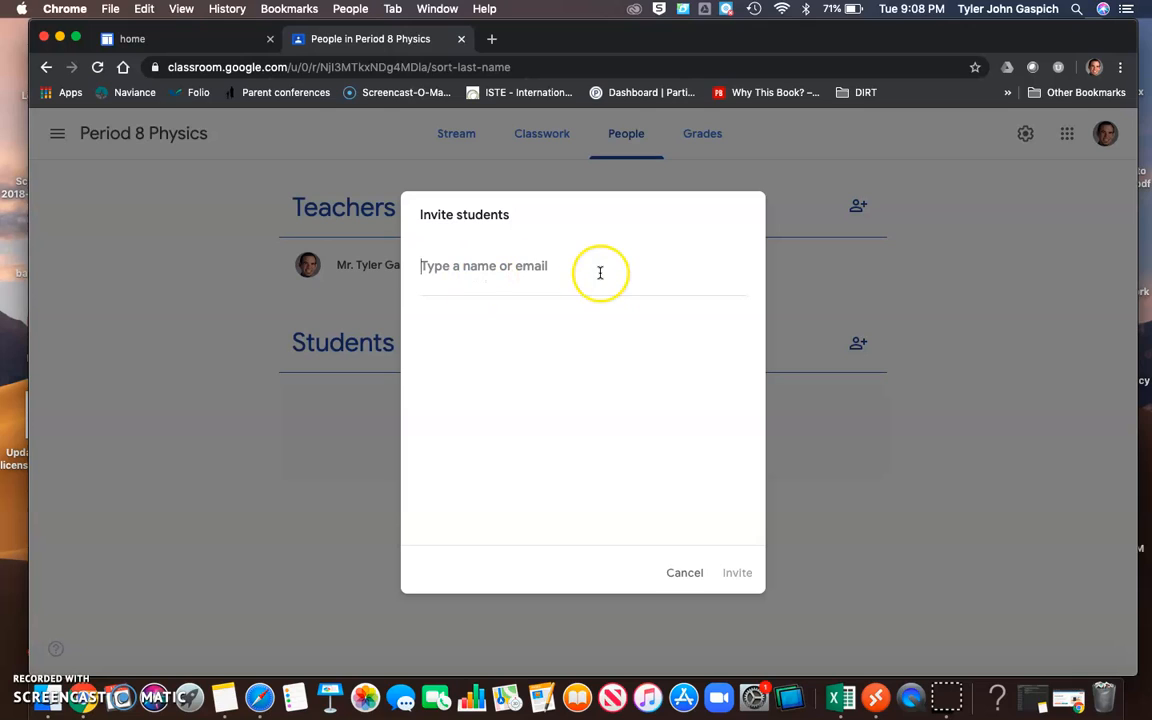
pyautogui.click(687, 576)
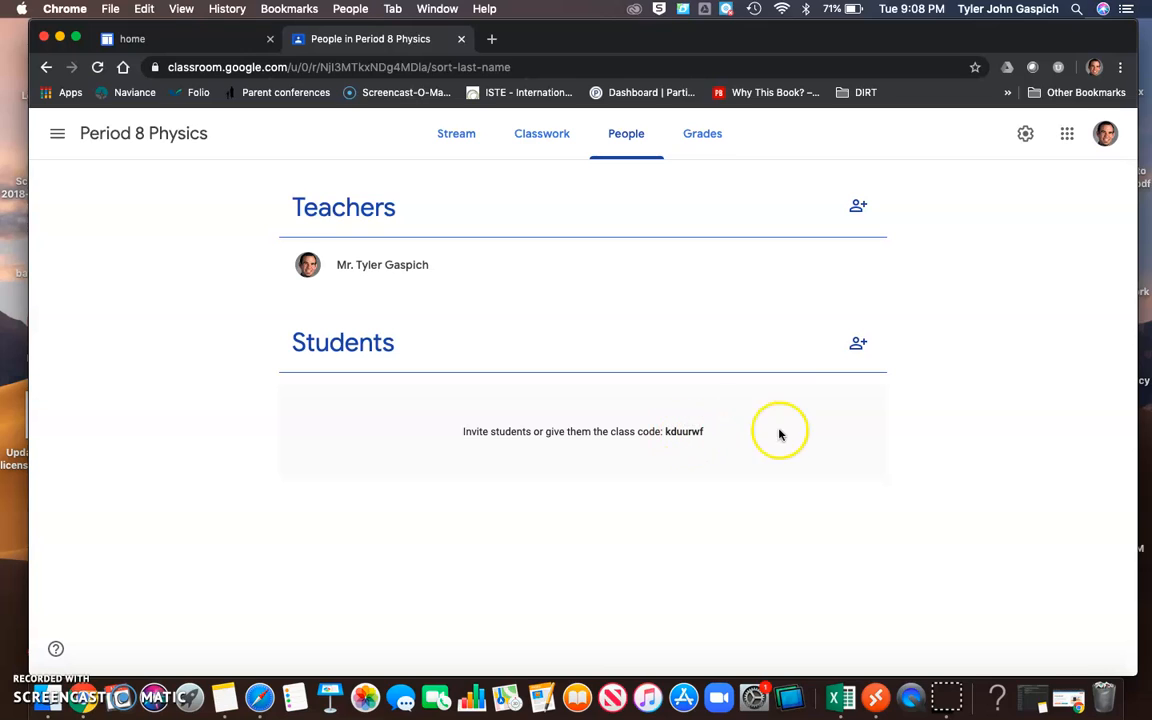
pyautogui.click(858, 342)
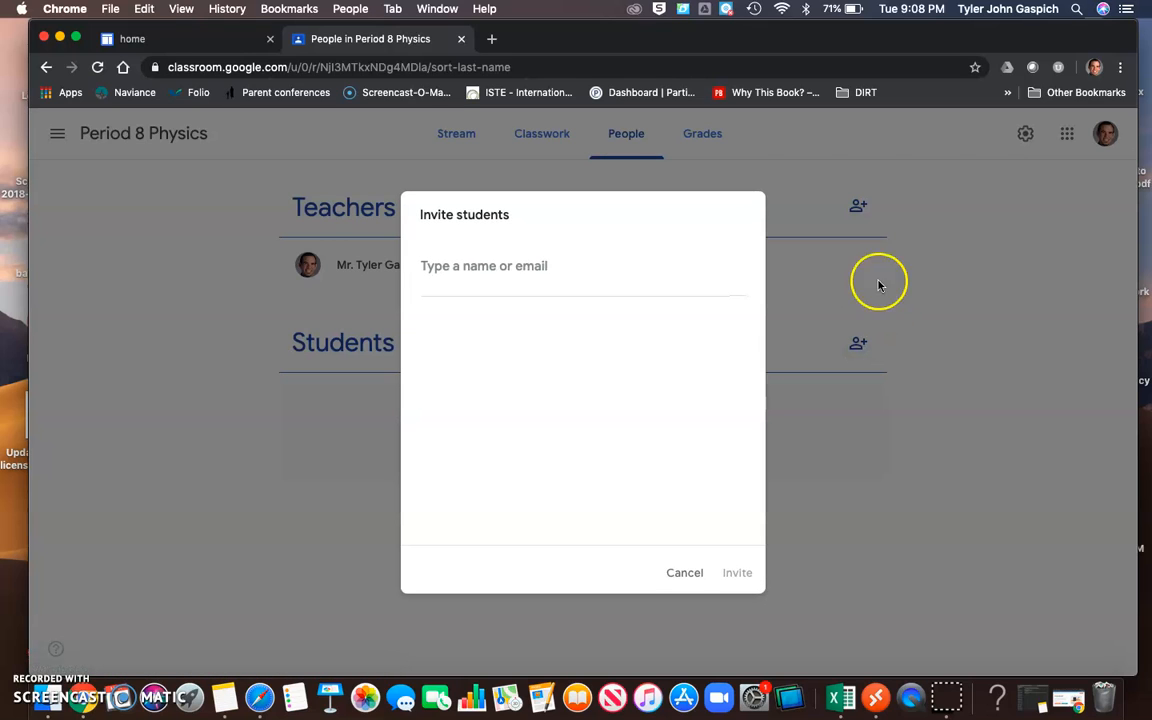
pyautogui.click(683, 572)
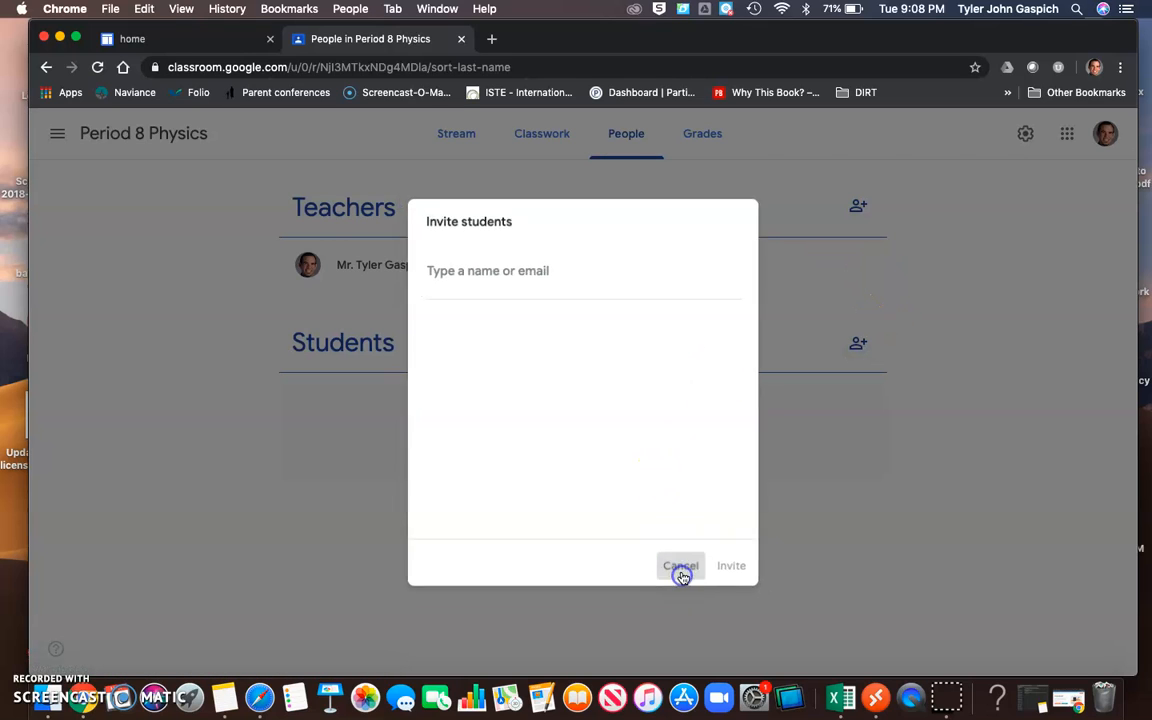
pyautogui.click(459, 137)
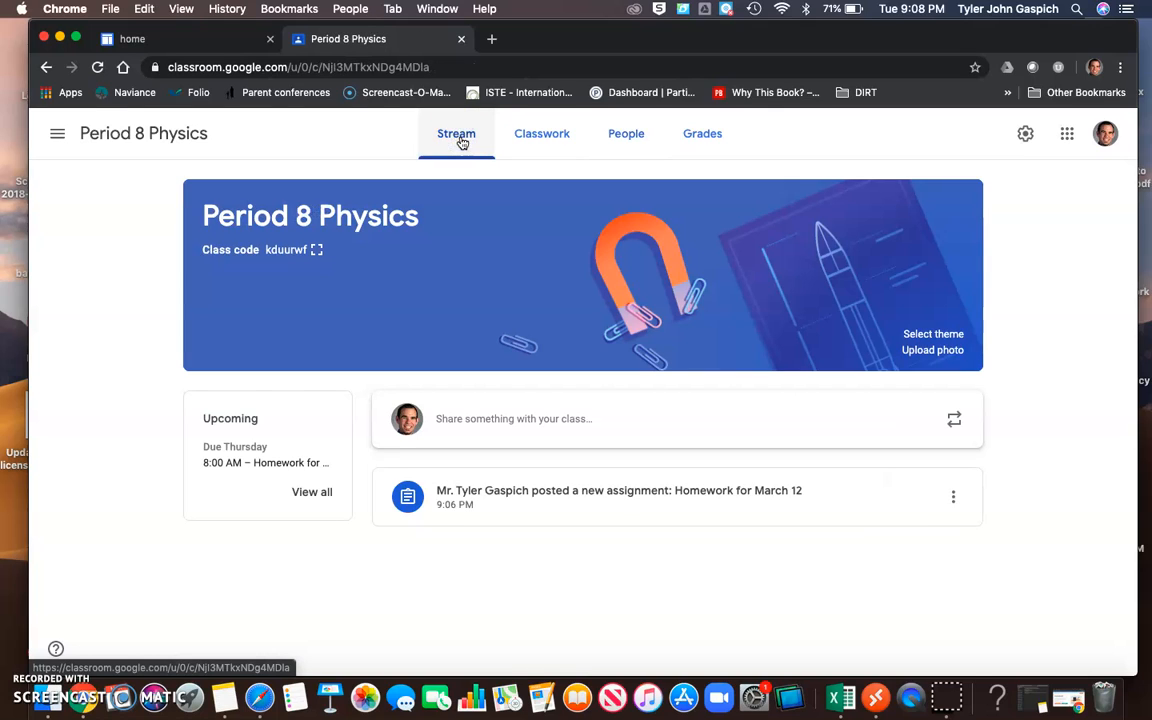